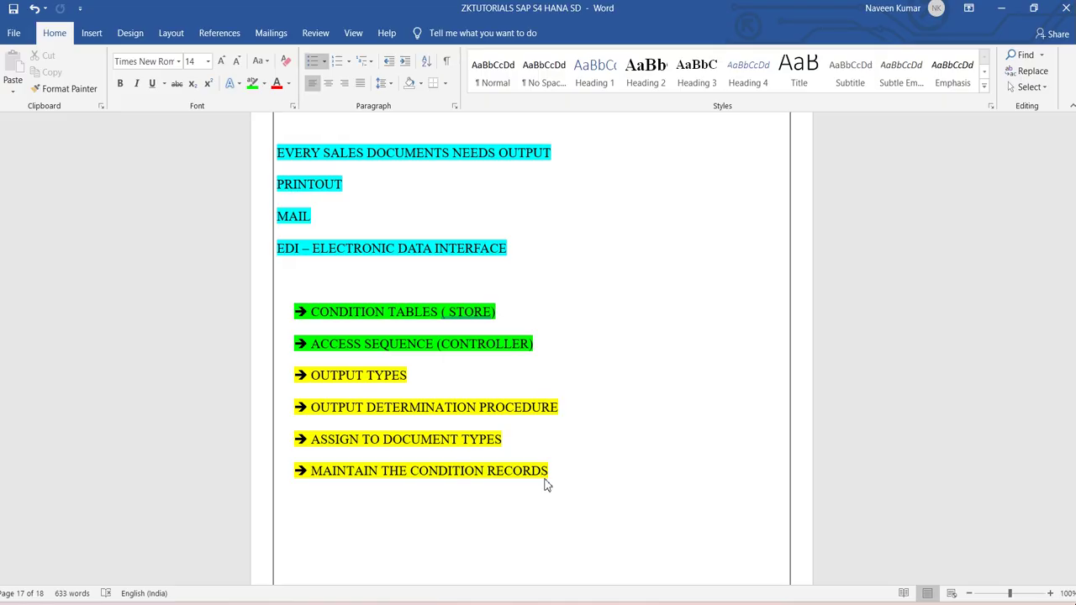
# - Switch to SAP, leave the access sequences and open Maintain Output Types for billing documents in change mode
pyautogui.click(423, 375)
pyautogui.click(635, 558)
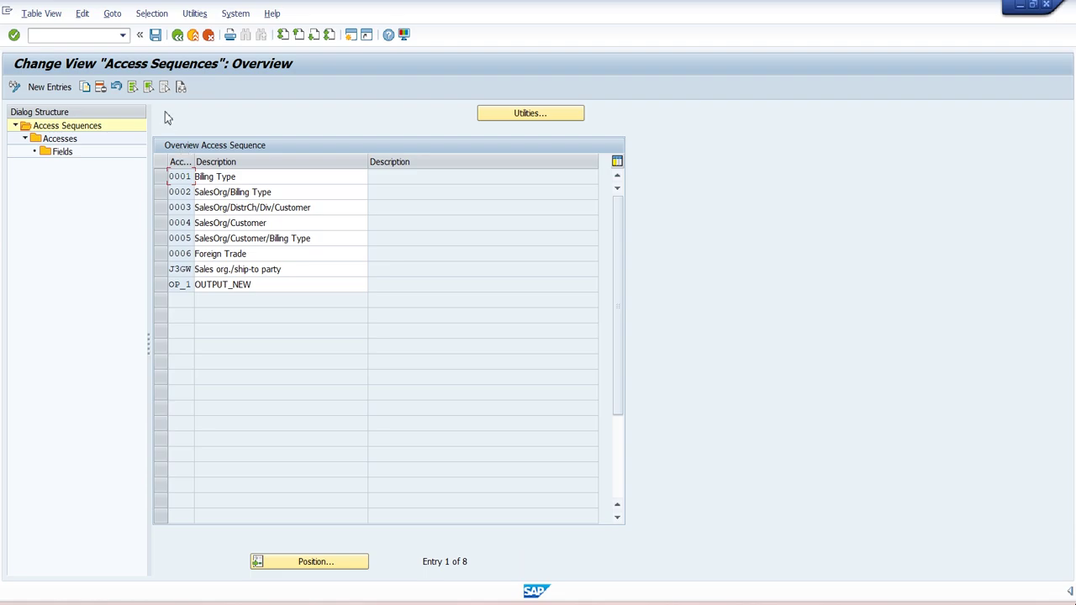
pyautogui.click(177, 34)
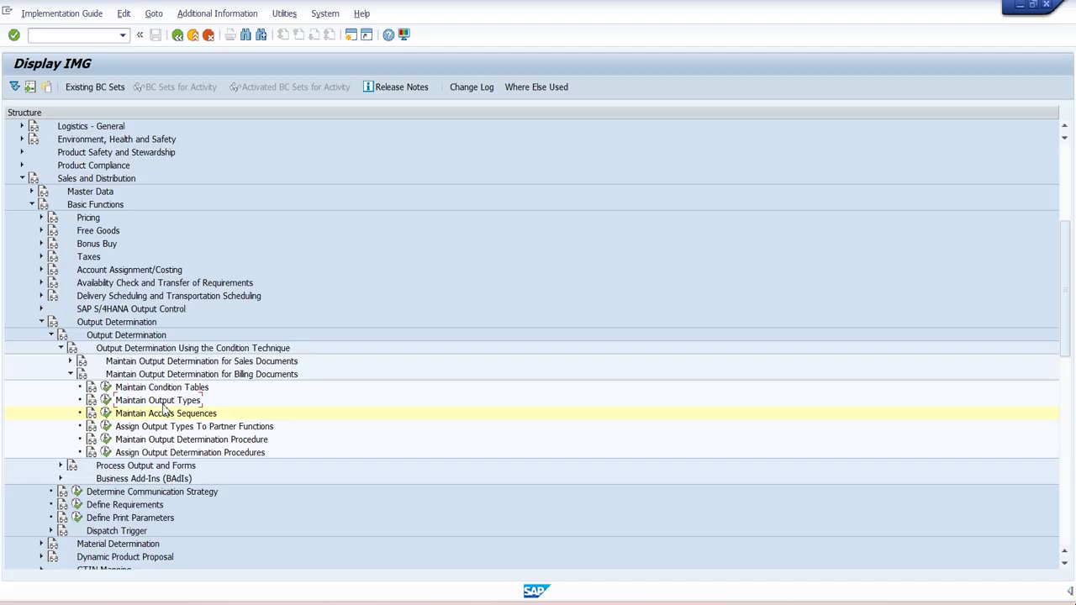
pyautogui.click(106, 402)
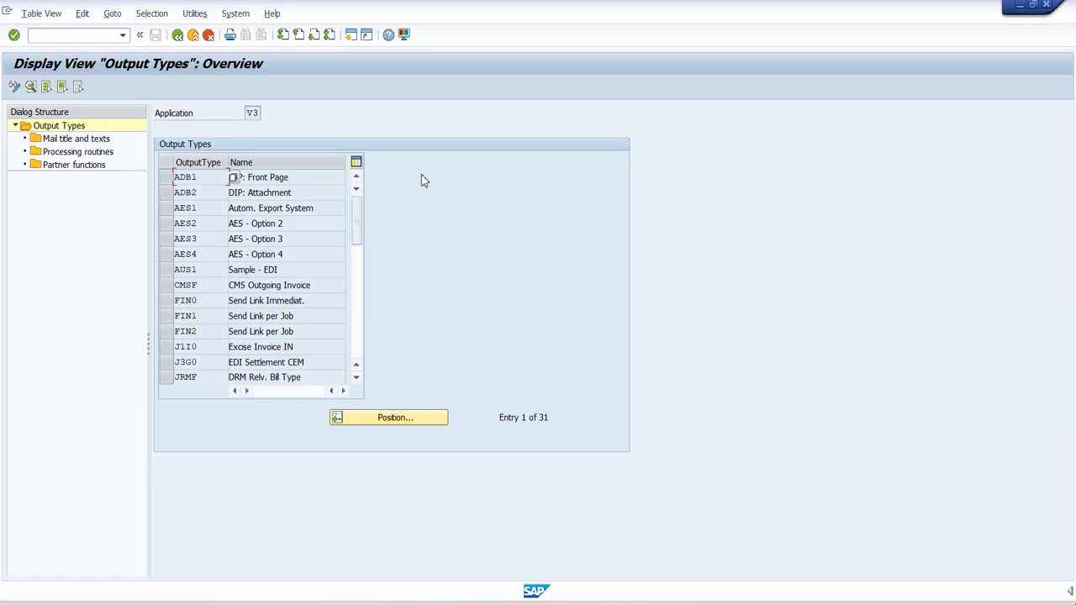
pyautogui.click(14, 88)
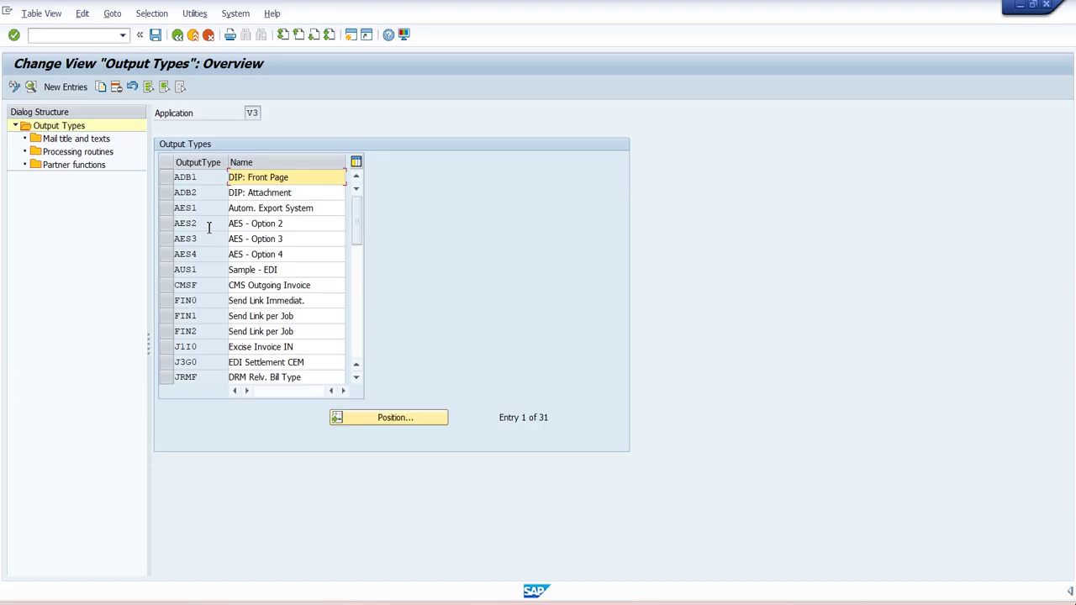
# - Widen the dialog structure pane and select output type RD00 (Invoice) in the output types list
pyautogui.scroll(-2, 209, 227)
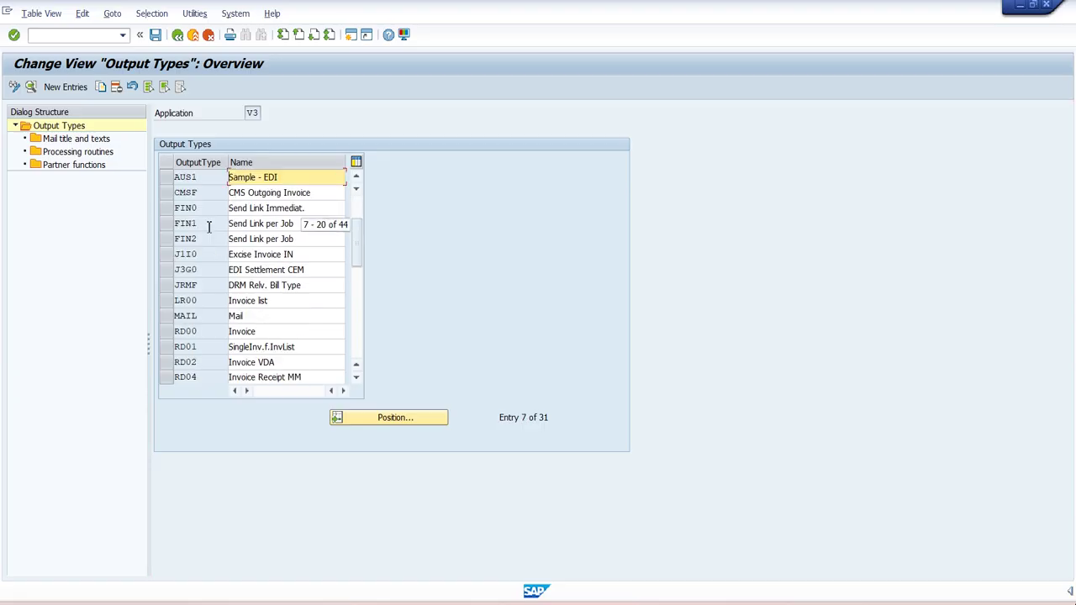
pyautogui.click(166, 331)
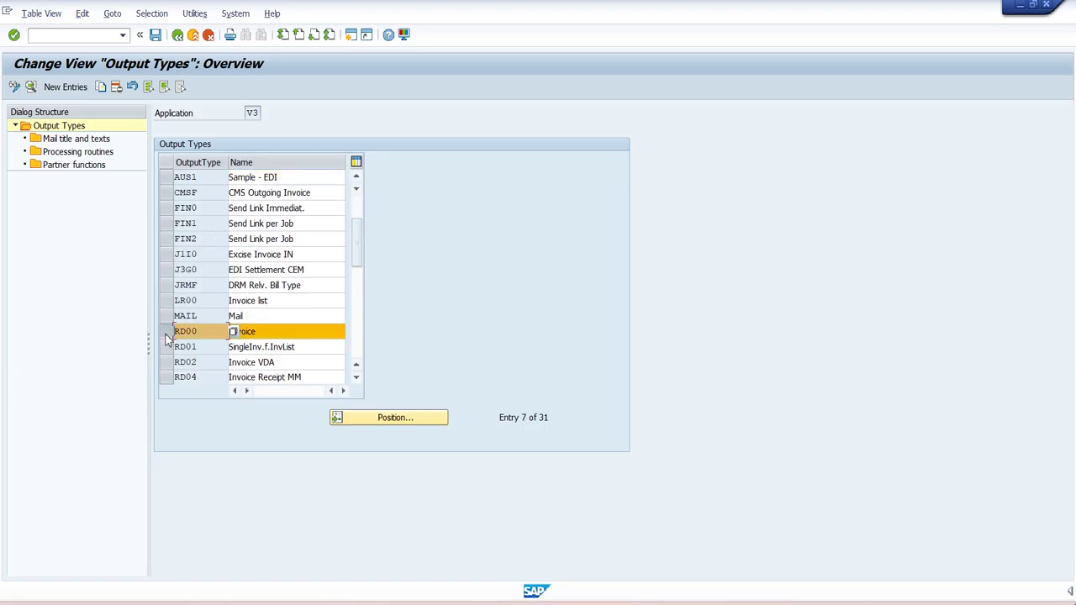
pyautogui.click(258, 331)
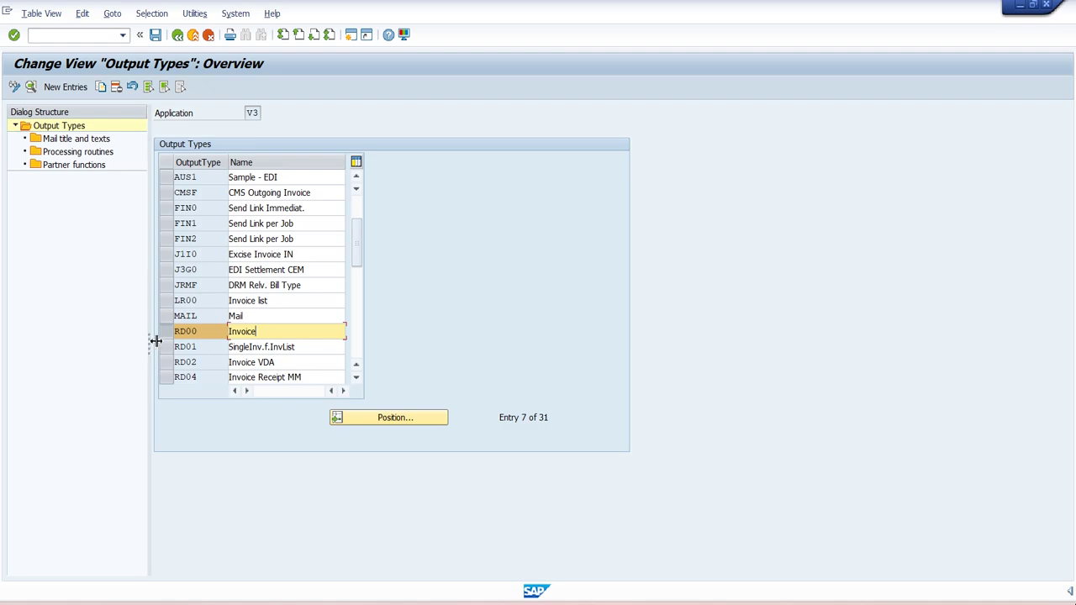
pyautogui.moveTo(151, 339); pyautogui.dragTo(193, 336)
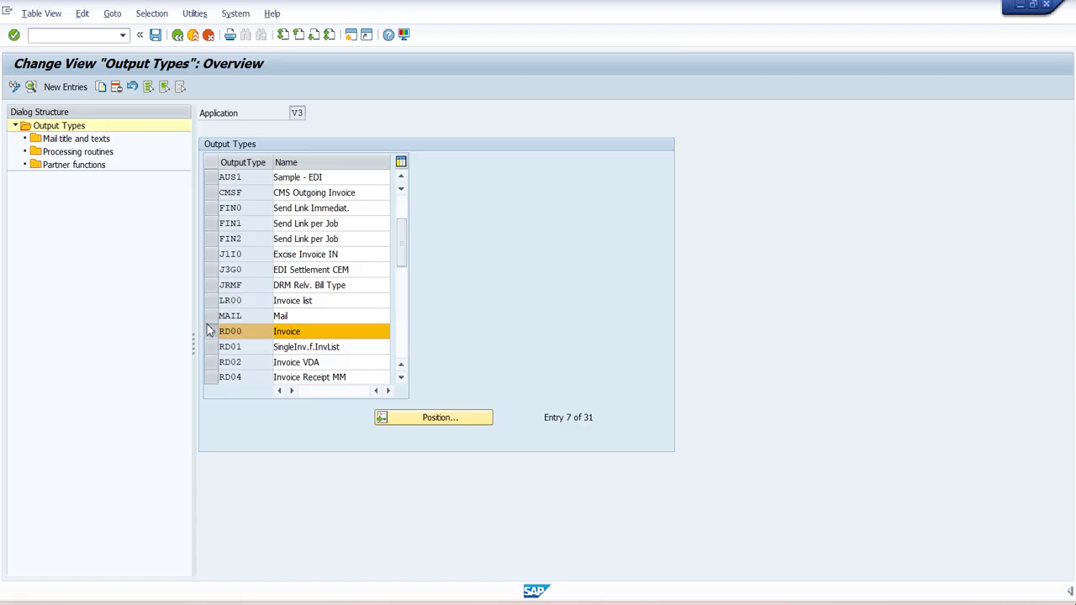
pyautogui.click(210, 331)
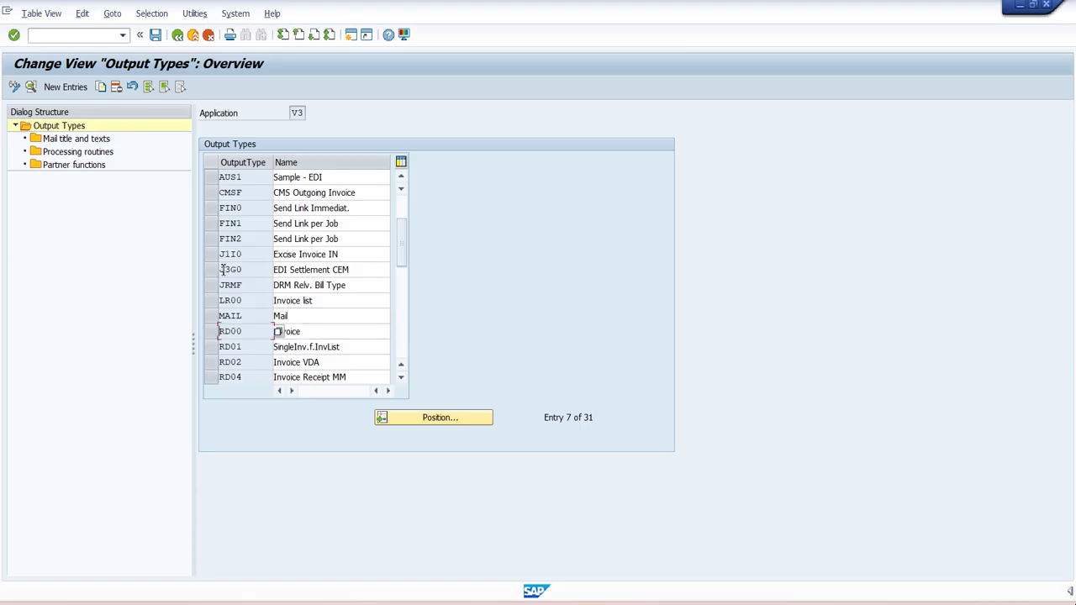
pyautogui.click(212, 333)
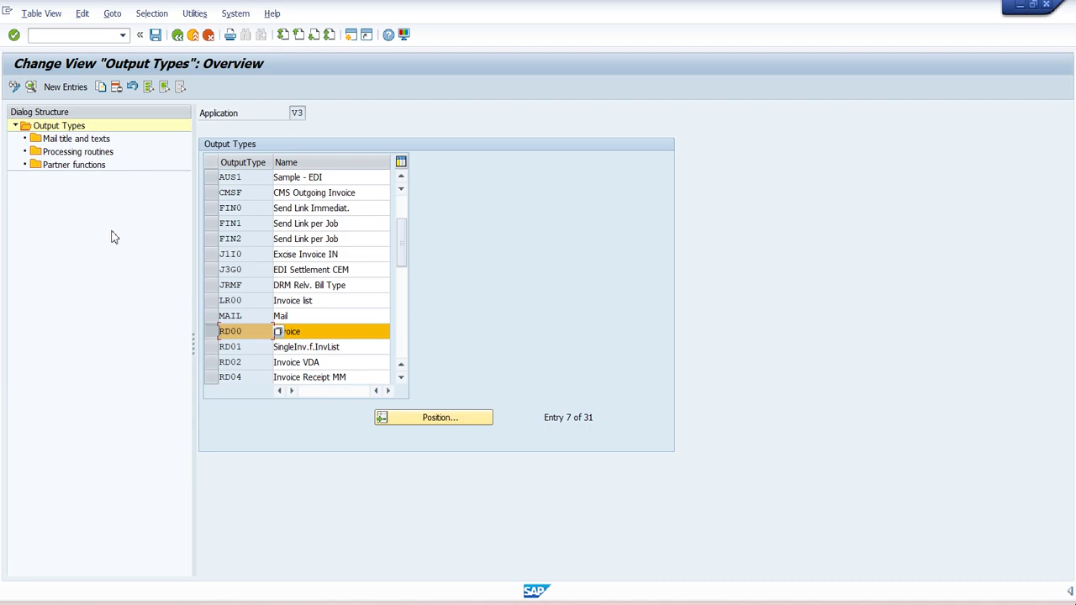
# - View the mail title and texts of output type RD00 and open its processing routines
pyautogui.doubleClick(87, 140)
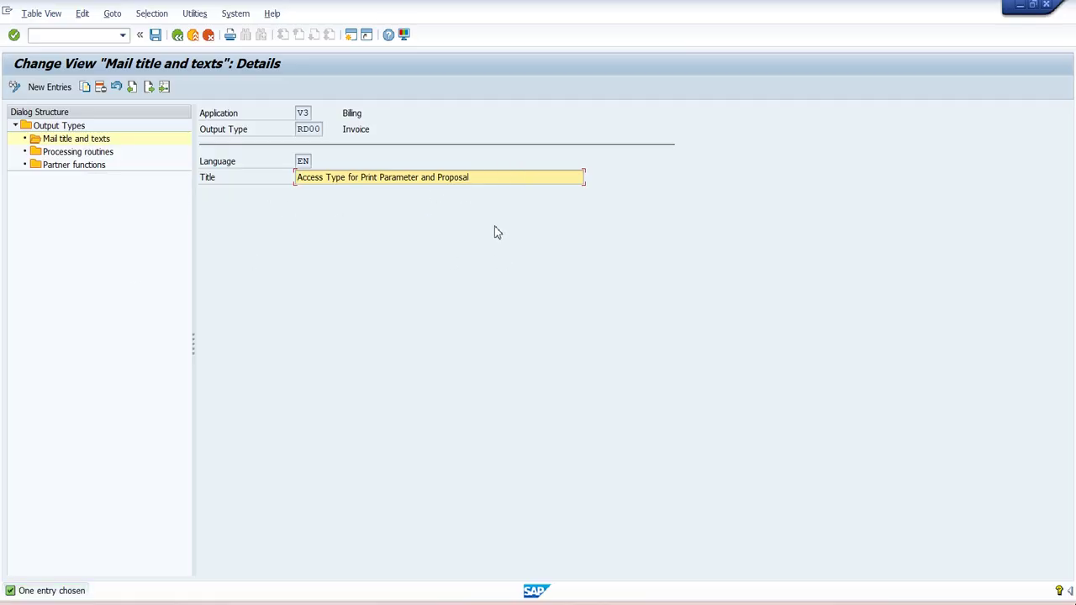
pyautogui.click(492, 180)
pyautogui.click(102, 155)
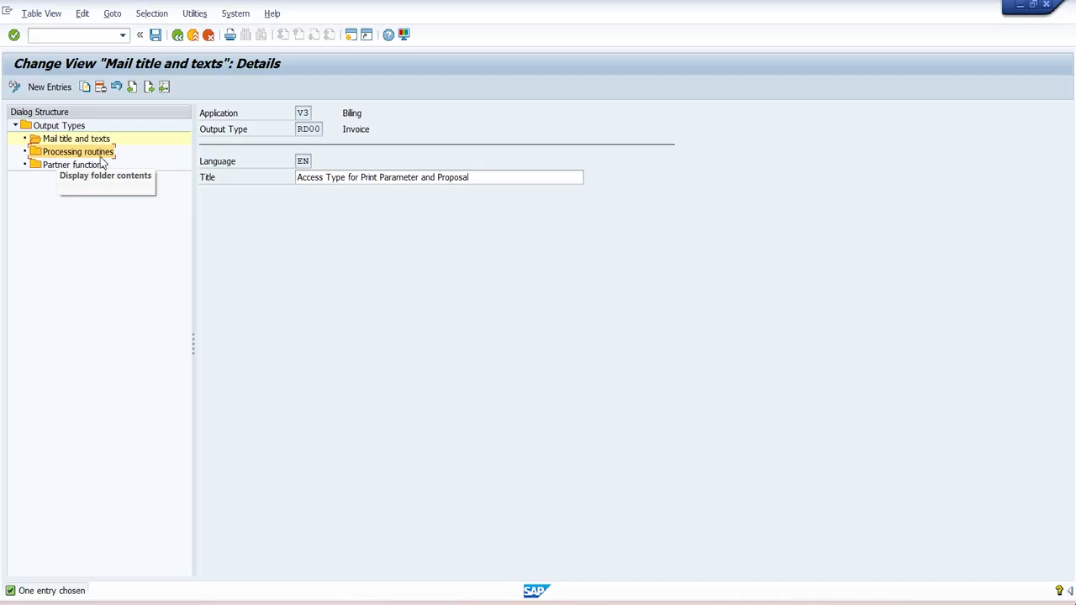
pyautogui.doubleClick(95, 156)
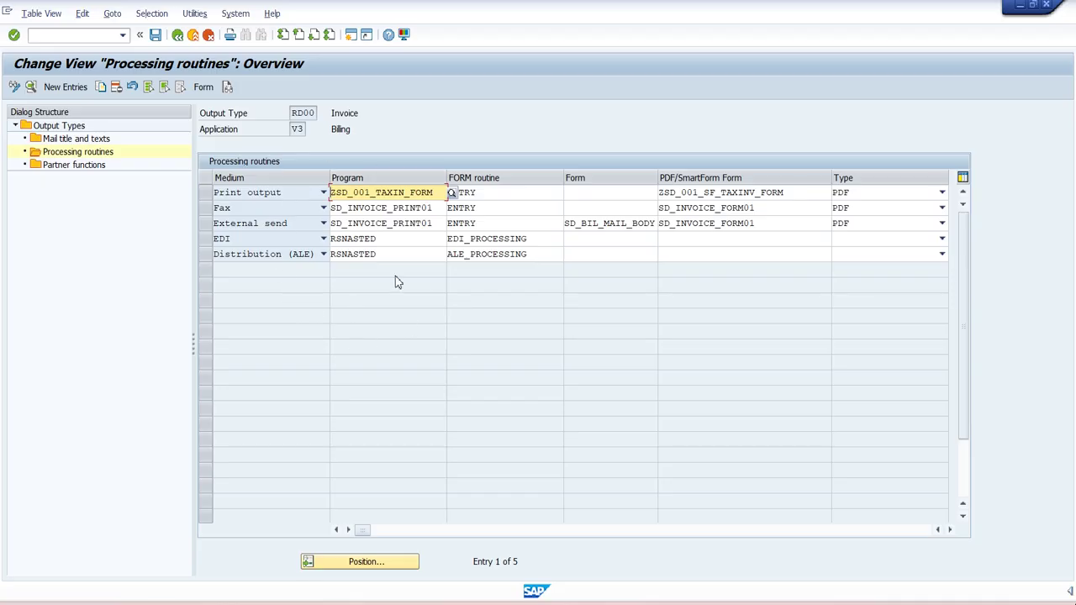
# - Start a new processing routine entry for RD00 with Print output as the transmission medium
pyautogui.click(70, 88)
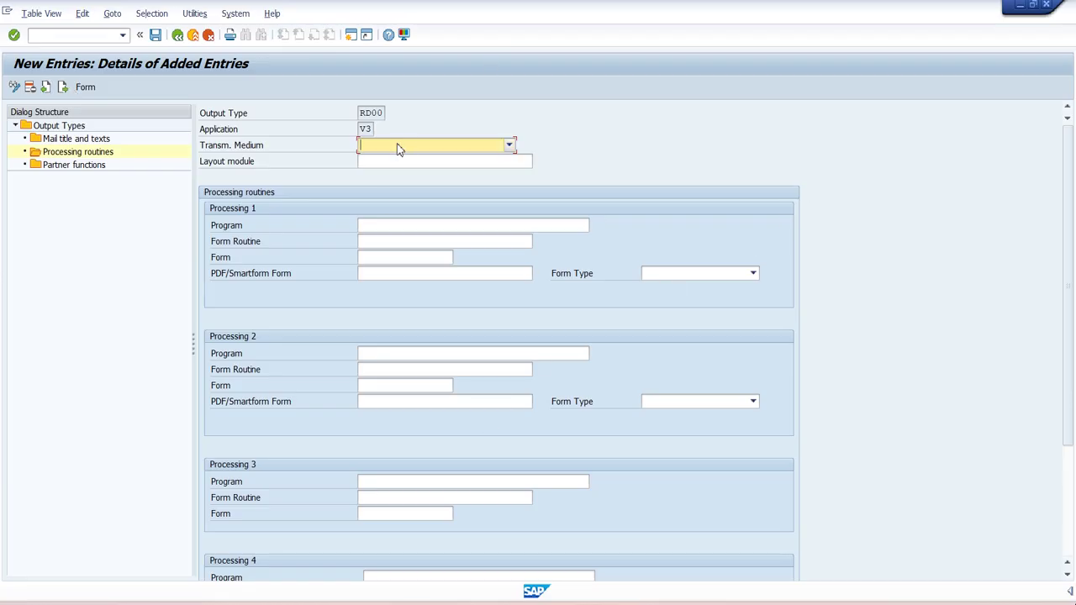
pyautogui.click(370, 112)
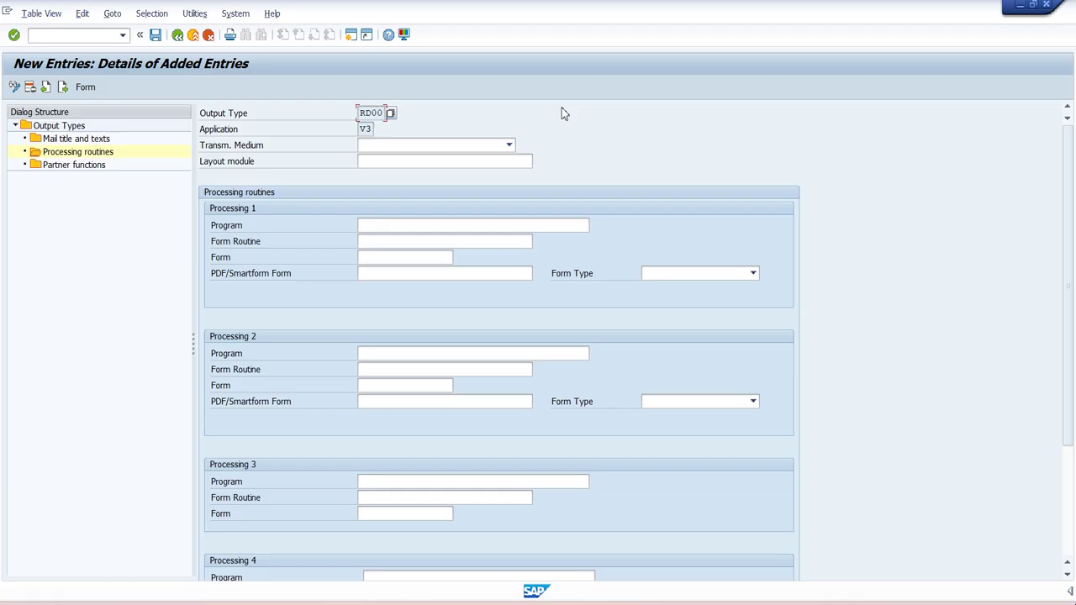
pyautogui.click(367, 129)
pyautogui.click(415, 146)
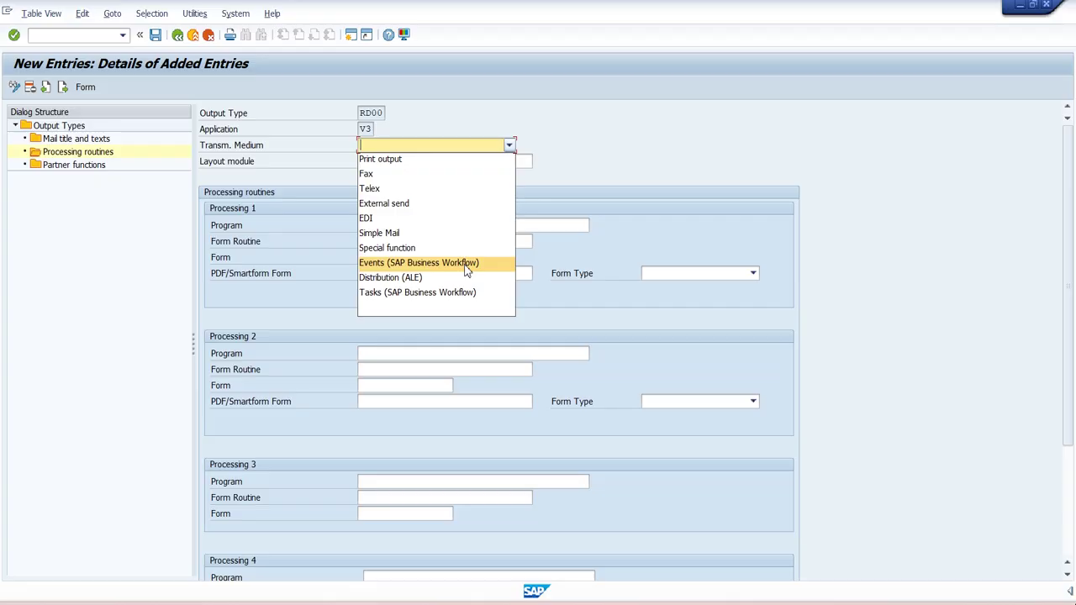
pyautogui.click(402, 159)
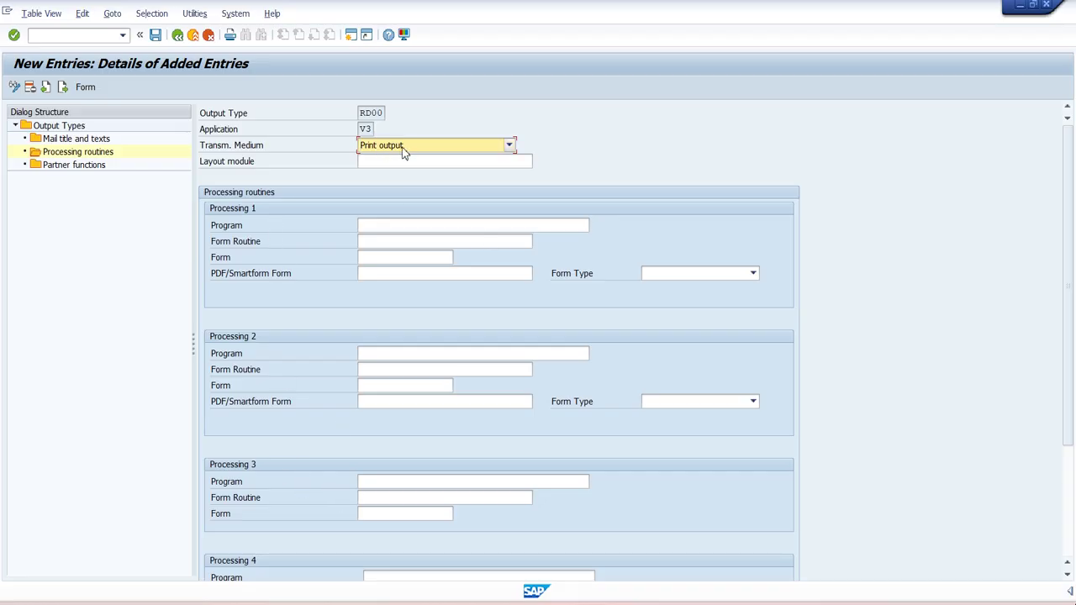
# - Examine the program fields of Processing 1 to 3 and the form routine, form and PDF/Smartform fields of Processing 1
pyautogui.click(385, 225)
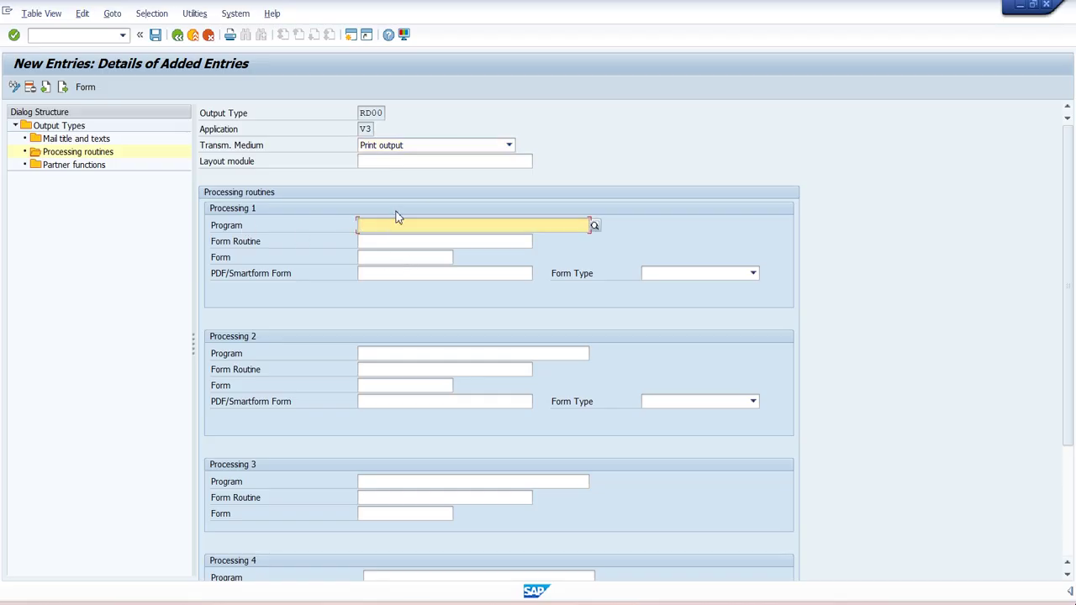
pyautogui.click(380, 354)
pyautogui.click(403, 482)
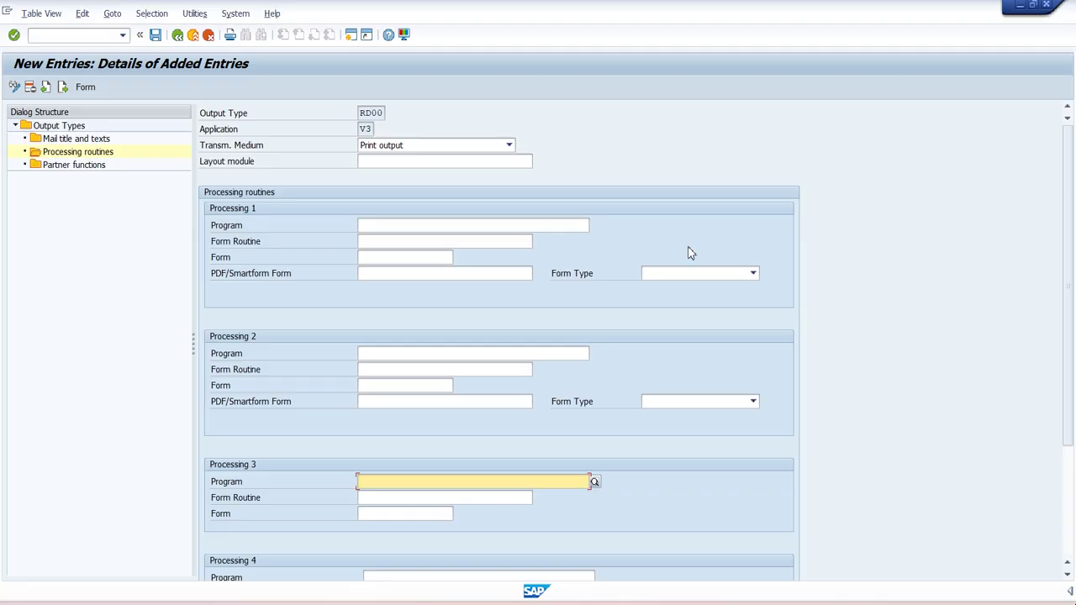
pyautogui.click(374, 225)
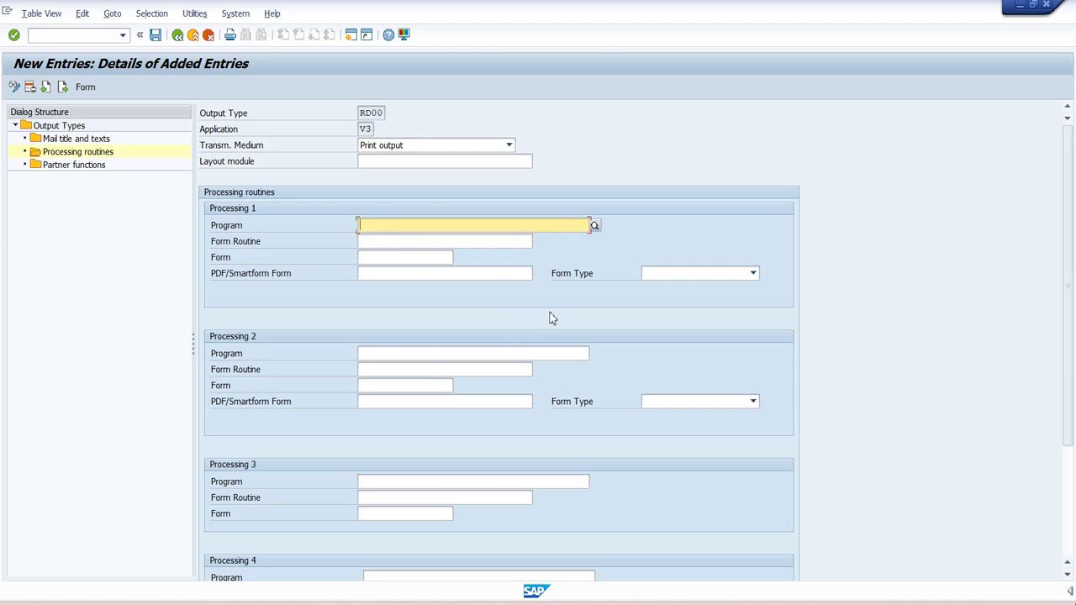
pyautogui.click(402, 352)
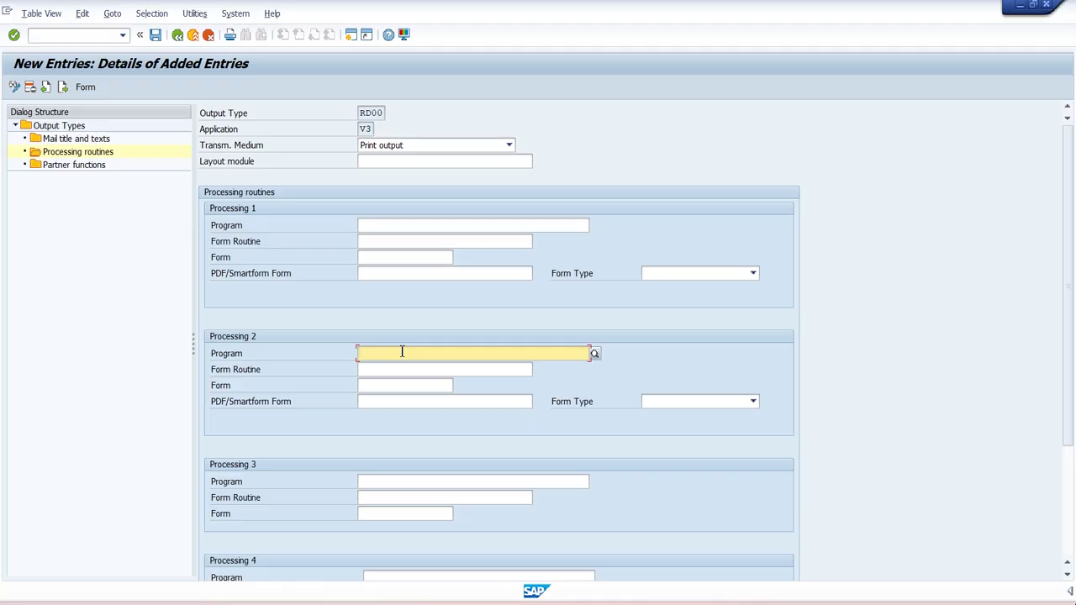
pyautogui.click(390, 478)
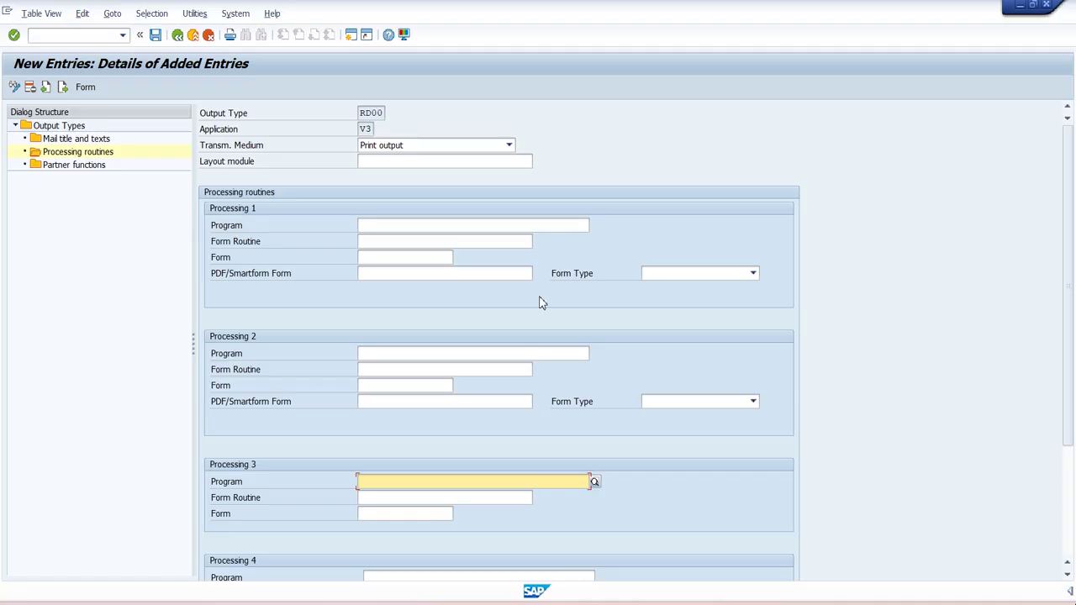
pyautogui.click(377, 225)
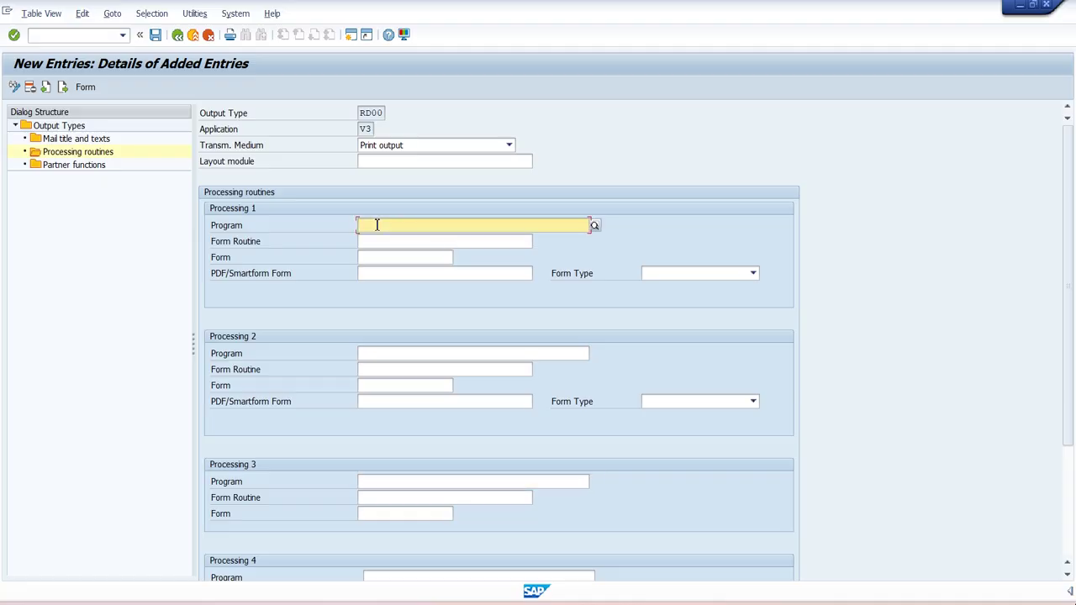
pyautogui.click(383, 242)
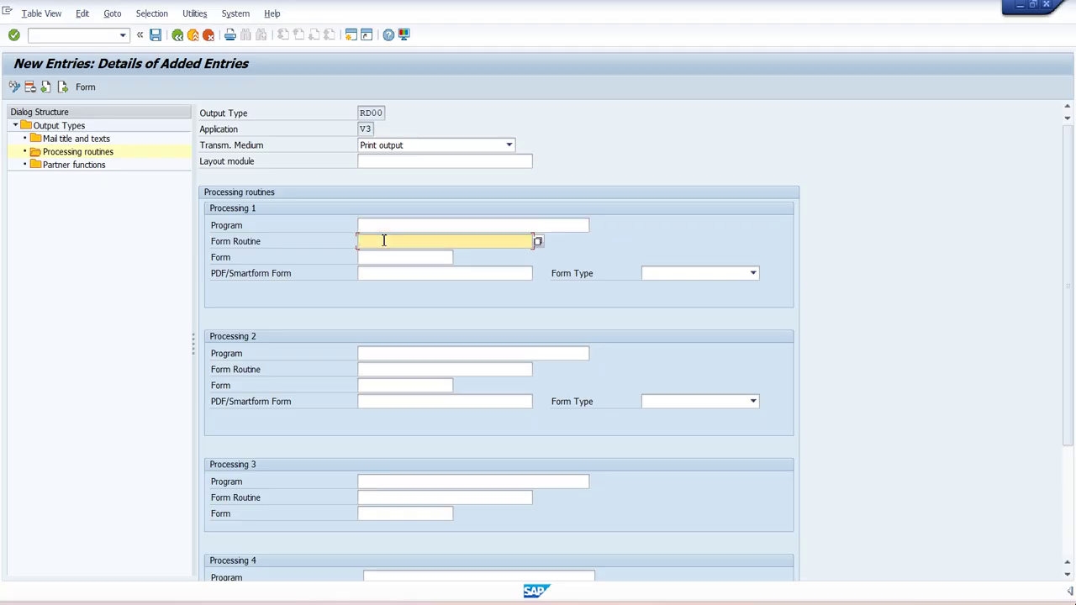
pyautogui.click(398, 257)
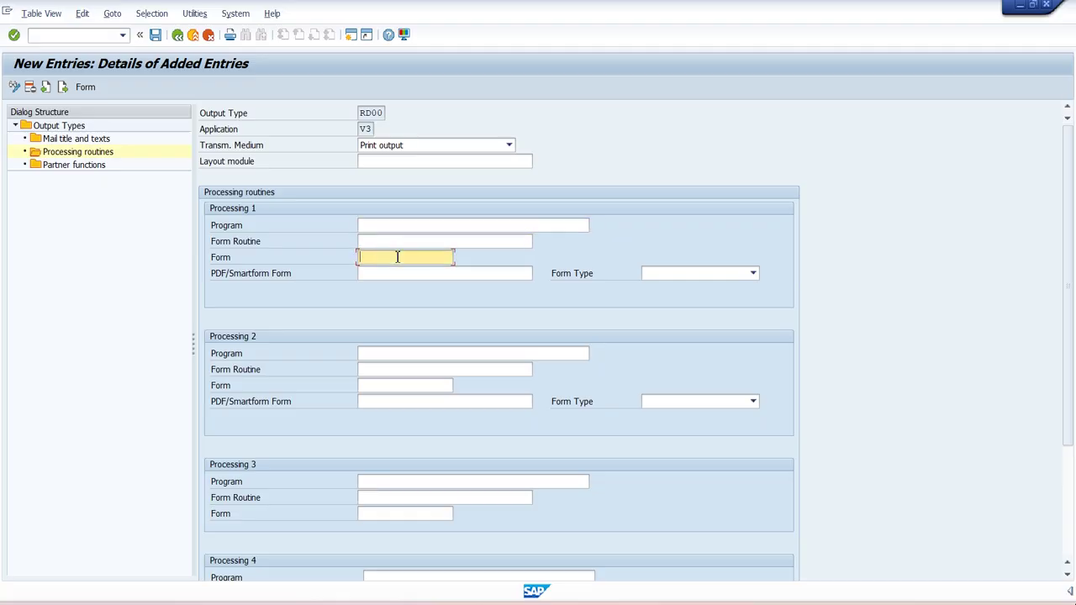
pyautogui.click(414, 272)
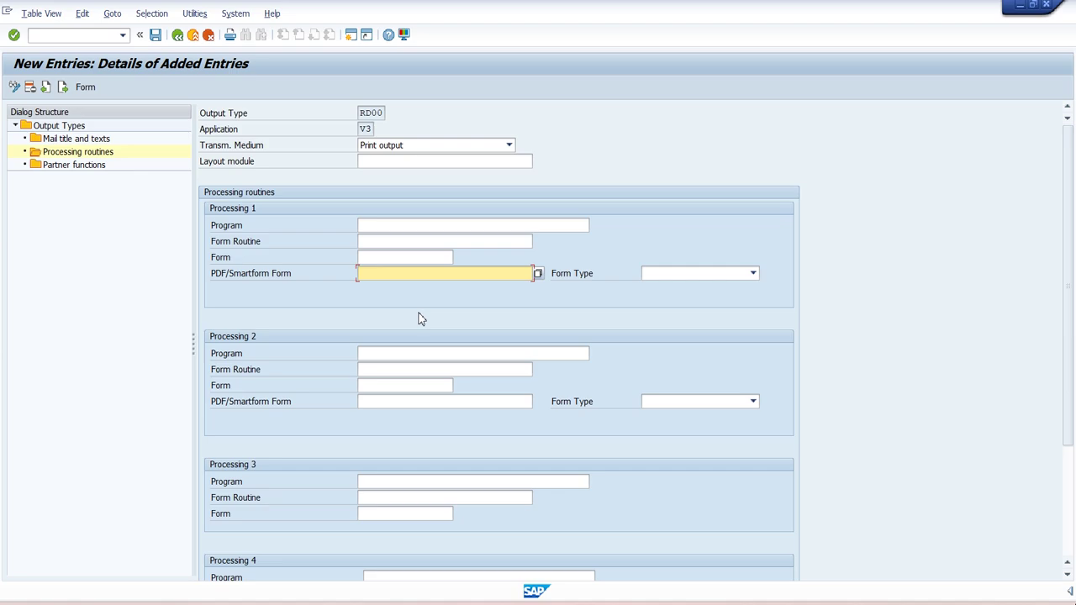
pyautogui.click(392, 227)
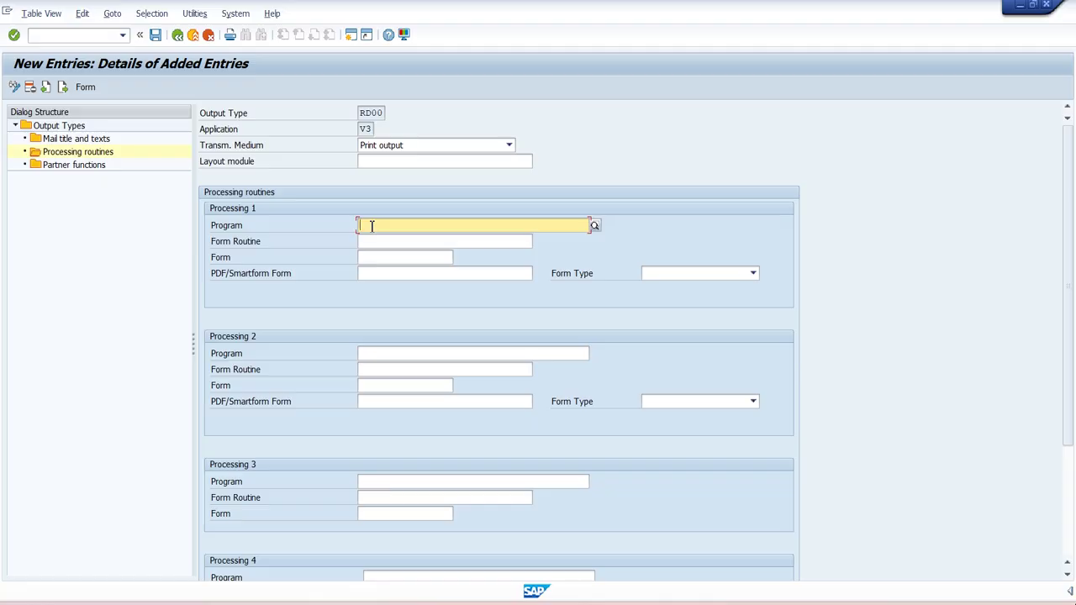
pyautogui.click(386, 354)
pyautogui.click(381, 481)
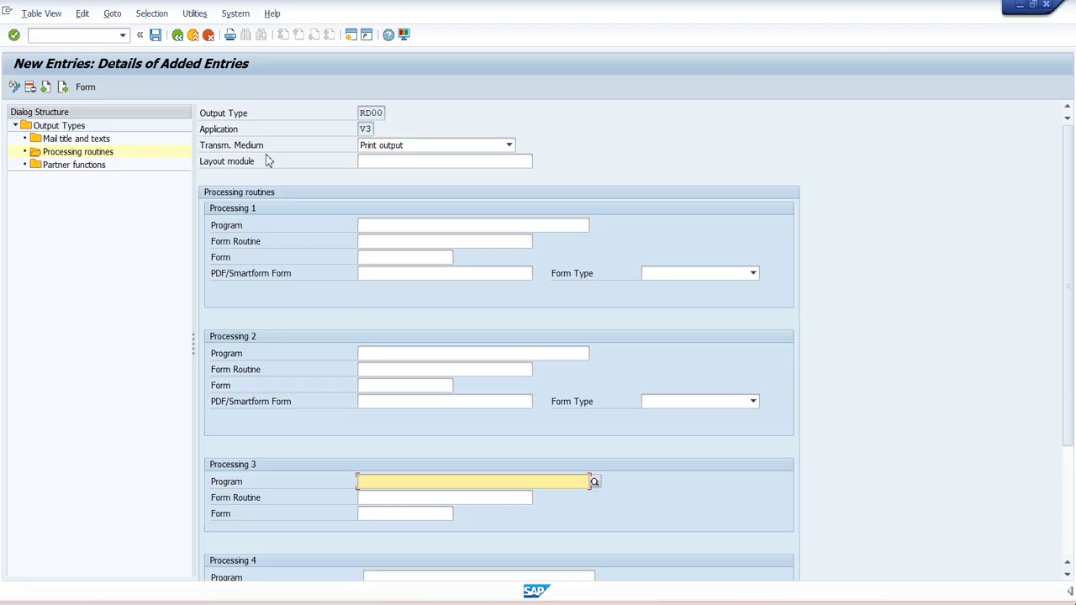
# - Discard the unsaved new entry and return to the processing routines overview
pyautogui.click(178, 36)
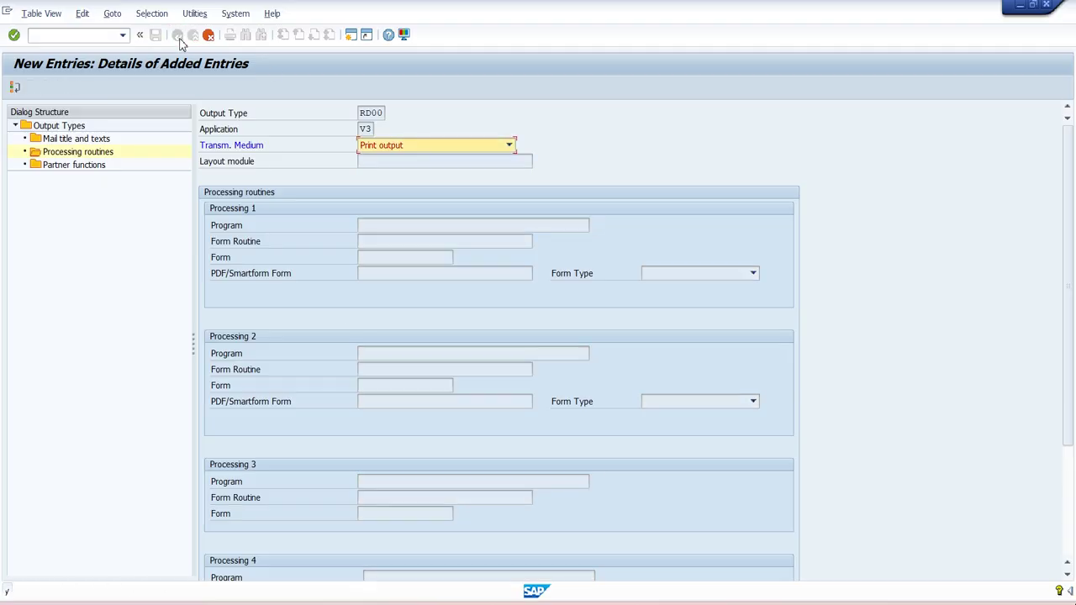
pyautogui.click(208, 35)
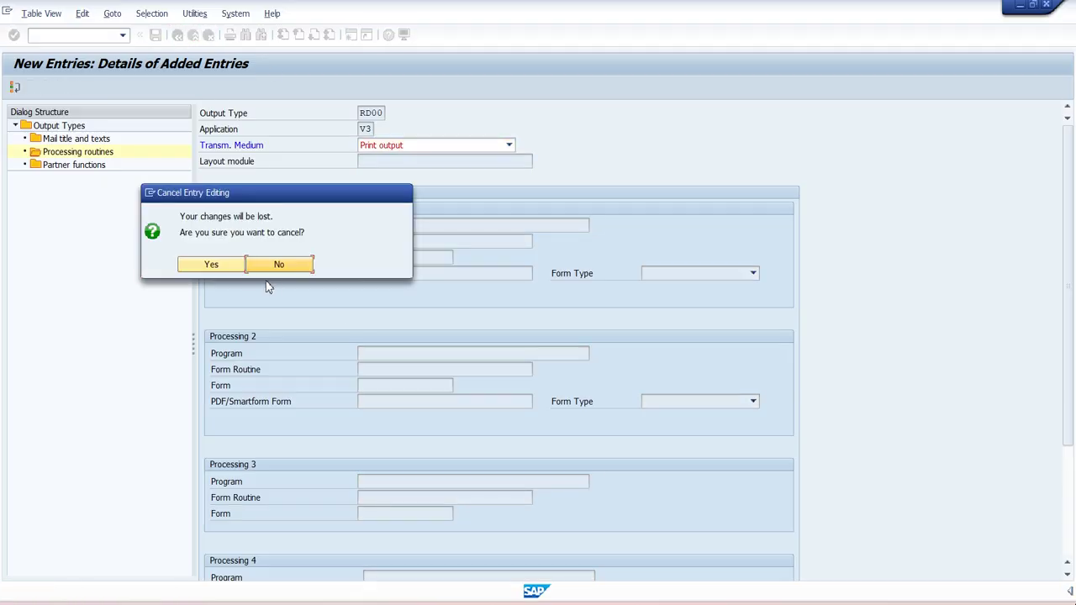
pyautogui.click(227, 266)
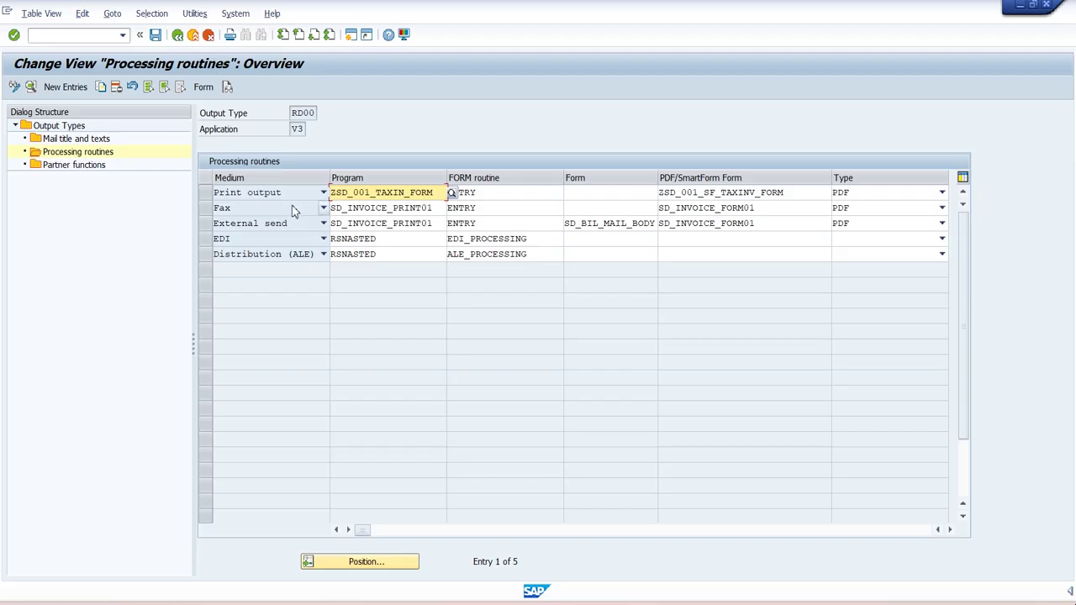
# - Capture a rectangular screenshot of the RD00 processing routines table with Snipping Tool
pyautogui.click(204, 194)
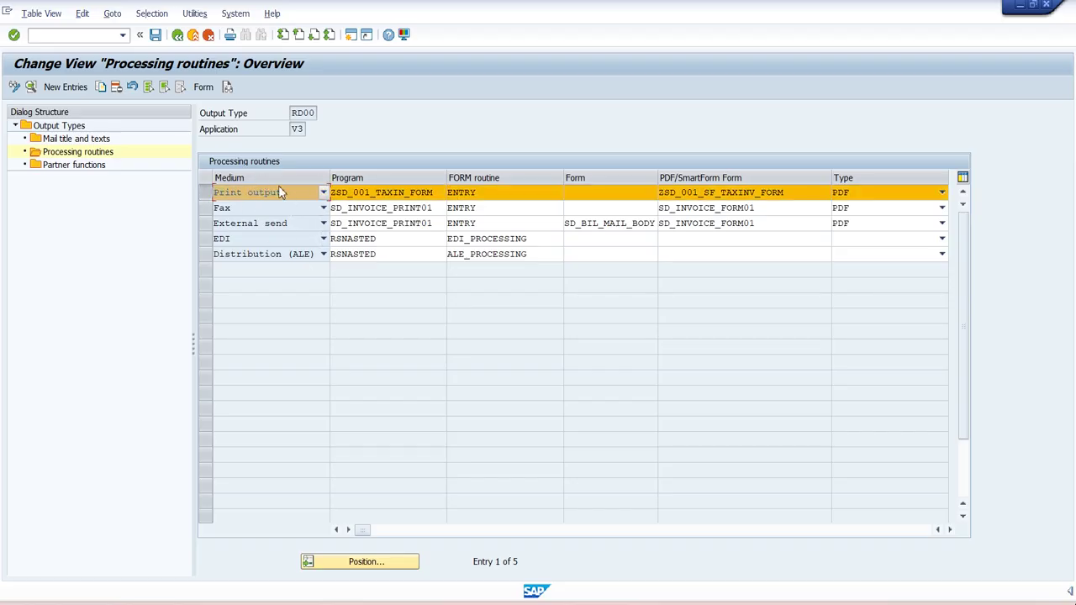
pyautogui.click(210, 200)
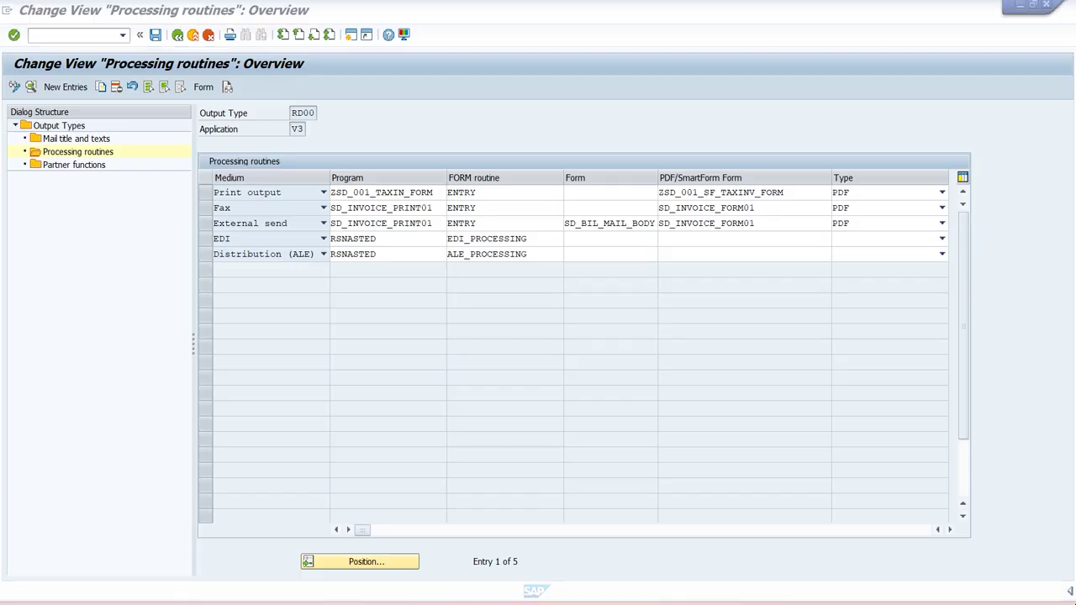
pyautogui.click(401, 260)
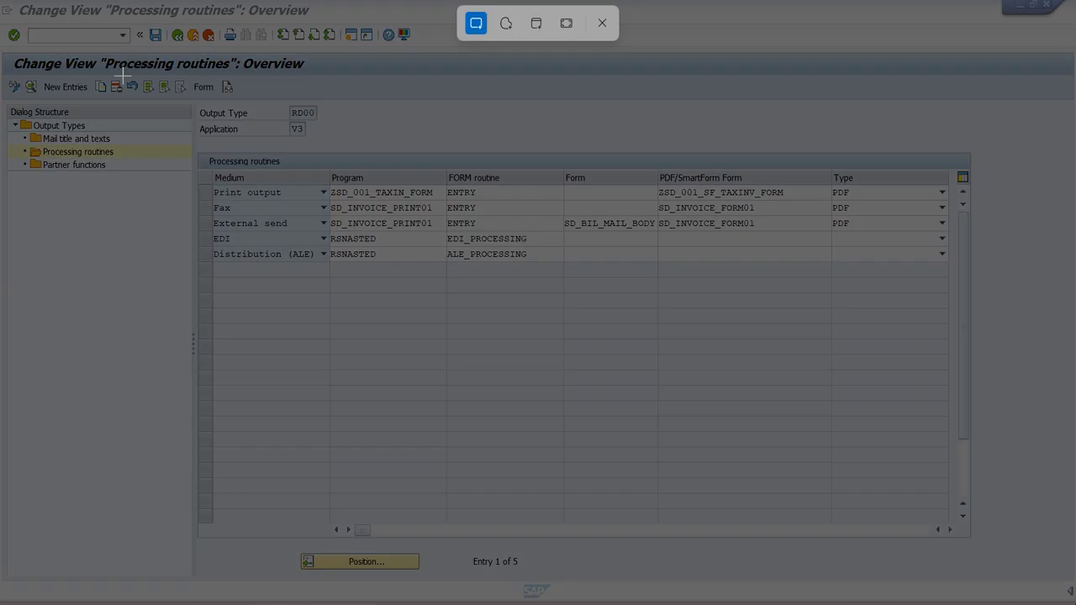
pyautogui.moveTo(120, 74); pyautogui.dragTo(1023, 458)
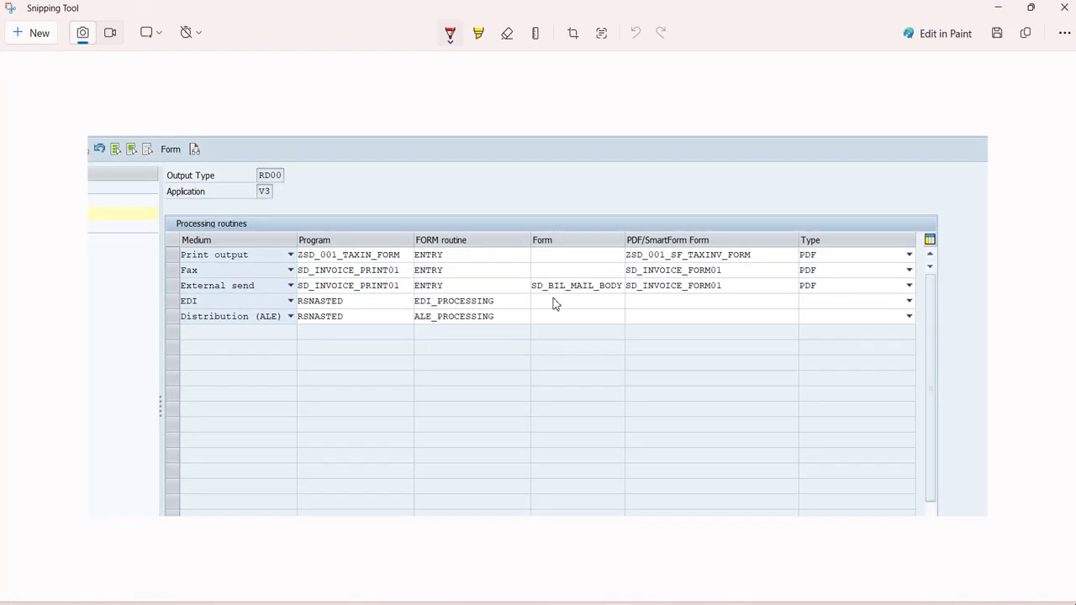
# - Mark up the Print output row in red: arrow, underlined program, bracketed PDF/SmartForm form, and ticks on RD00, V3, medium, ENTRY and PDF
pyautogui.moveTo(133, 255)
pyautogui.mouseDown()
pyautogui.moveTo(173, 254)
pyautogui.moveTo(157, 267)
pyautogui.mouseUp()
pyautogui.moveTo(296, 264); pyautogui.dragTo(402, 264)
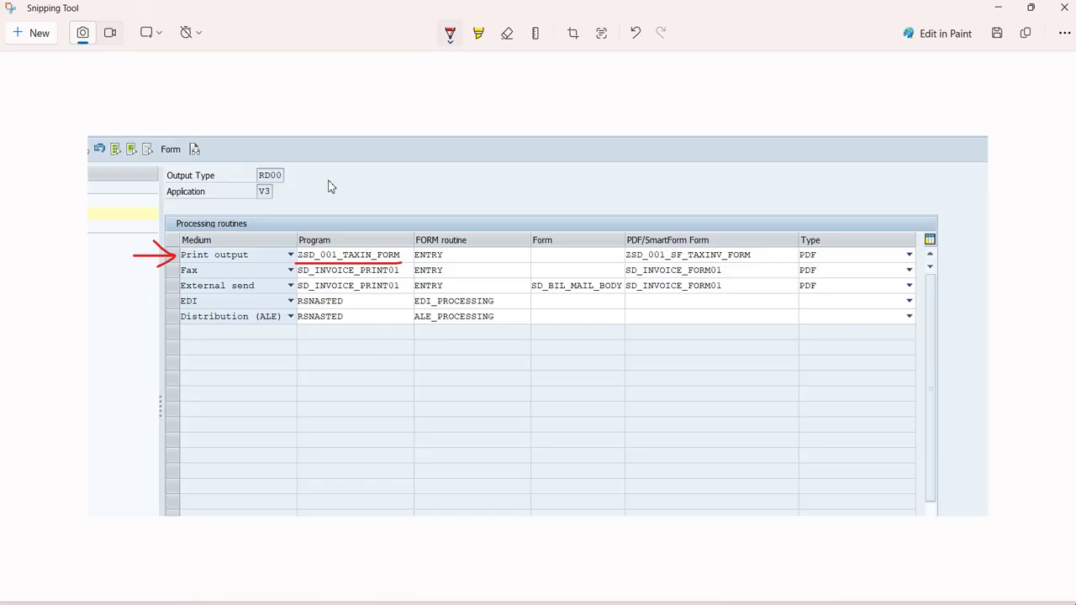
pyautogui.moveTo(289, 174)
pyautogui.mouseDown()
pyautogui.moveTo(302, 168)
pyautogui.moveTo(288, 186)
pyautogui.mouseUp()
pyautogui.moveTo(254, 252); pyautogui.dragTo(268, 245)
pyautogui.moveTo(445, 254); pyautogui.dragTo(459, 250)
pyautogui.moveTo(630, 246); pyautogui.dragTo(622, 265)
pyautogui.moveTo(751, 248); pyautogui.dragTo(761, 262)
pyautogui.moveTo(817, 252); pyautogui.dragTo(846, 235)
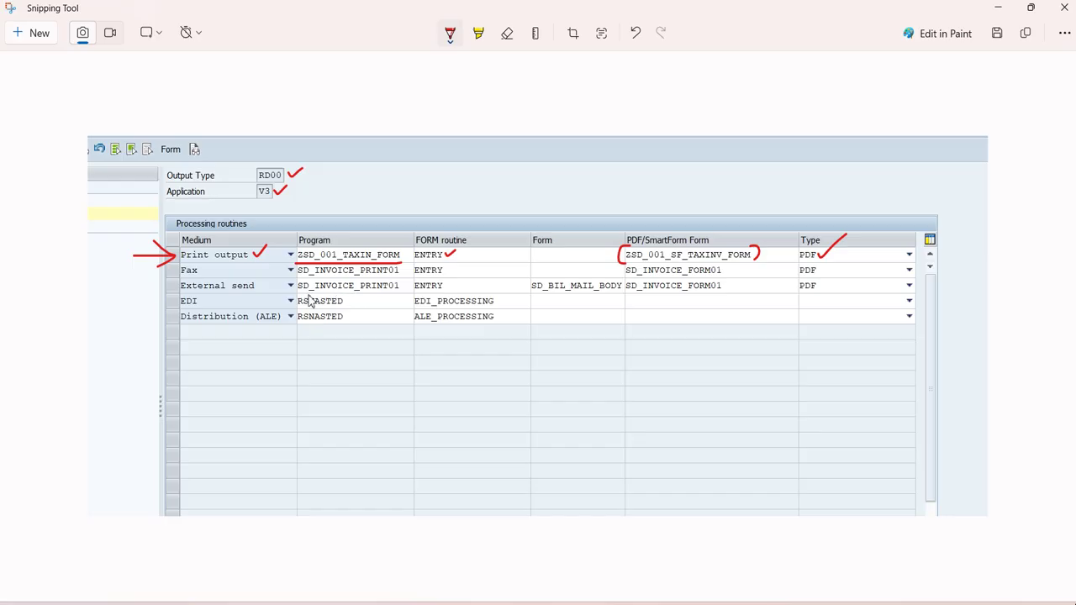
# - Underline the External send program and handwrite a two-column sketch above the table with P1 over Op1 and P2 over Op2
pyautogui.moveTo(296, 295); pyautogui.dragTo(400, 294)
pyautogui.moveTo(406, 82)
pyautogui.mouseDown()
pyautogui.moveTo(404, 111)
pyautogui.moveTo(402, 78)
pyautogui.moveTo(423, 111)
pyautogui.mouseUp()
pyautogui.moveTo(644, 106)
pyautogui.mouseDown()
pyautogui.moveTo(647, 72)
pyautogui.moveTo(645, 94)
pyautogui.moveTo(686, 114)
pyautogui.mouseUp()
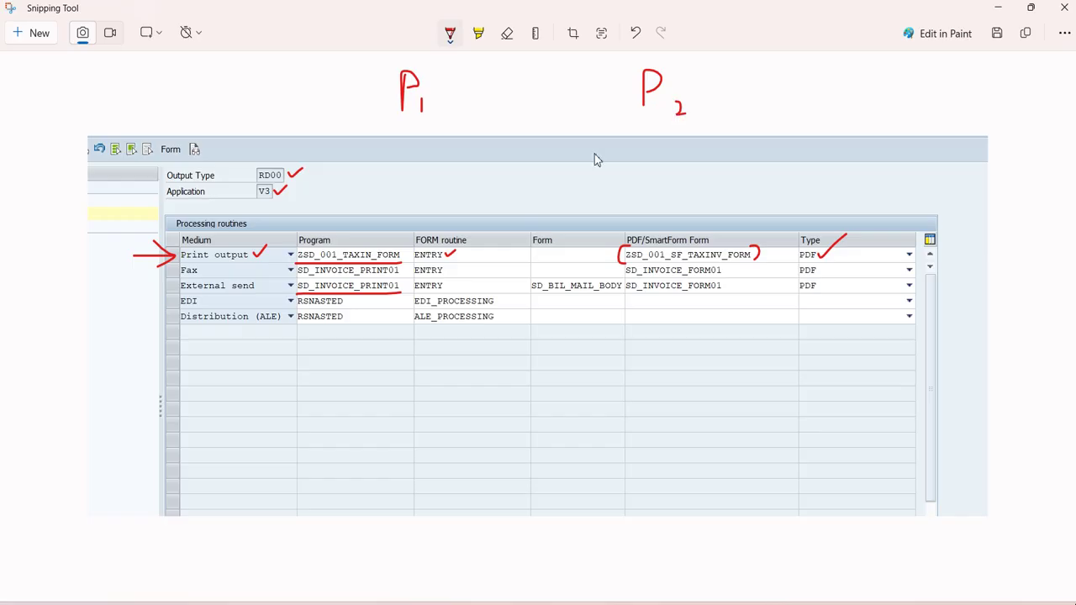
pyautogui.moveTo(539, 61); pyautogui.dragTo(543, 213)
pyautogui.moveTo(382, 131); pyautogui.dragTo(732, 132)
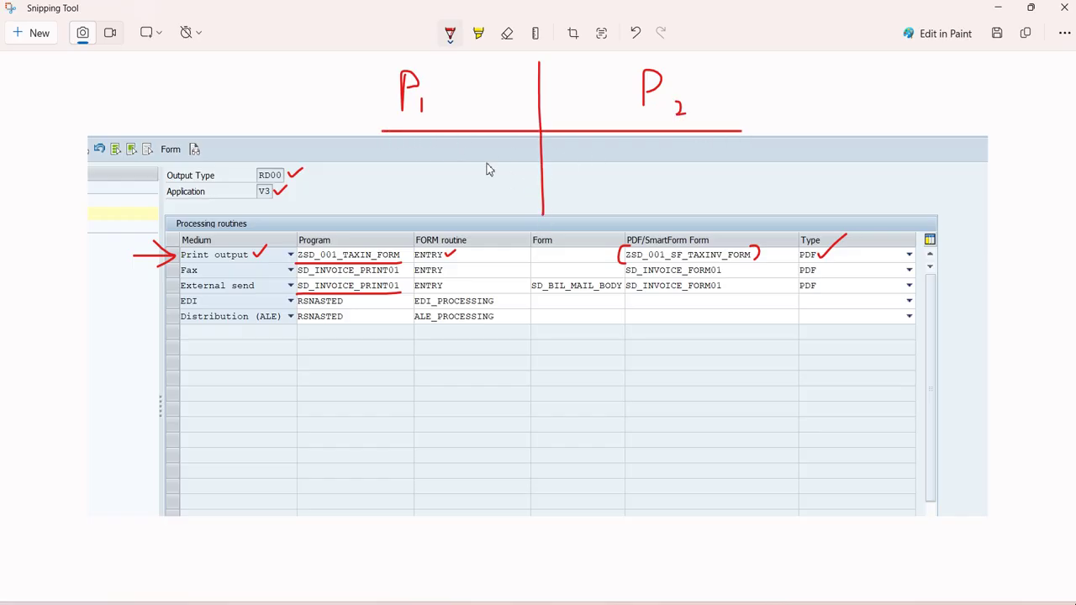
pyautogui.moveTo(439, 154); pyautogui.dragTo(429, 173)
pyautogui.moveTo(458, 159)
pyautogui.mouseDown()
pyautogui.moveTo(459, 202)
pyautogui.moveTo(460, 178)
pyautogui.moveTo(481, 180)
pyautogui.mouseUp()
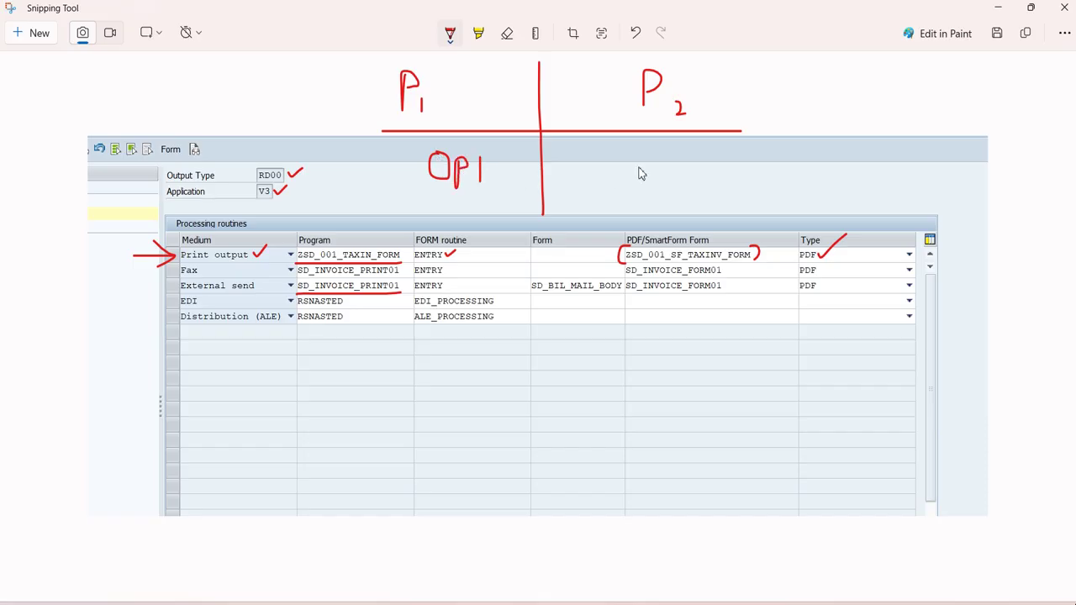
pyautogui.moveTo(638, 155)
pyautogui.mouseDown()
pyautogui.moveTo(628, 168)
pyautogui.moveTo(637, 154)
pyautogui.moveTo(649, 191)
pyautogui.moveTo(662, 165)
pyautogui.moveTo(651, 174)
pyautogui.moveTo(683, 170)
pyautogui.mouseUp()
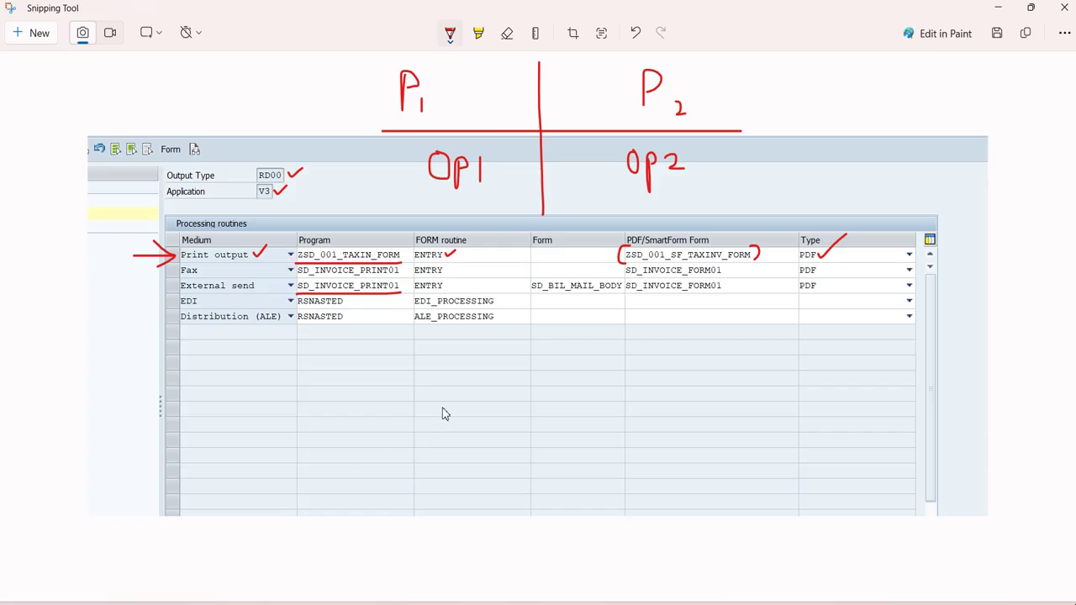
# - Handwrite "SO + BT" in the empty table area, underline it and add a tick mark beside it
pyautogui.moveTo(444, 405); pyautogui.dragTo(418, 430)
pyautogui.moveTo(462, 407)
pyautogui.mouseDown()
pyautogui.moveTo(468, 425)
pyautogui.moveTo(463, 406)
pyautogui.moveTo(492, 418)
pyautogui.moveTo(539, 398)
pyautogui.moveTo(523, 409)
pyautogui.moveTo(560, 407)
pyautogui.moveTo(563, 374)
pyautogui.mouseUp()
pyautogui.moveTo(415, 469)
pyautogui.mouseDown()
pyautogui.moveTo(638, 405)
pyautogui.moveTo(637, 345)
pyautogui.mouseUp()
pyautogui.click(602, 373)
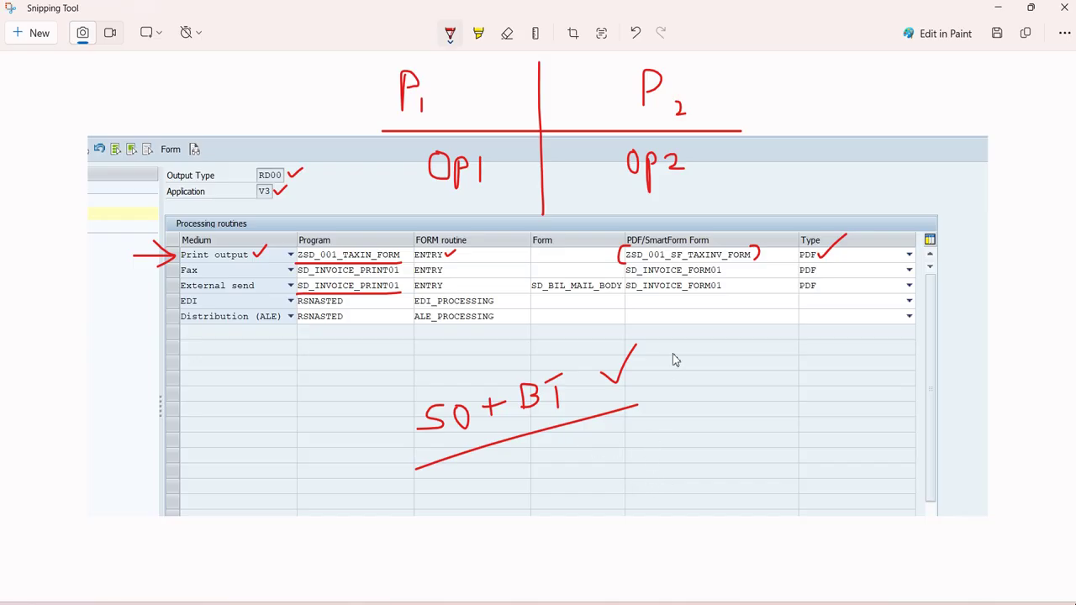
# - Switch back to SAP and open the partner functions of output type RD00
pyautogui.click(1000, 10)
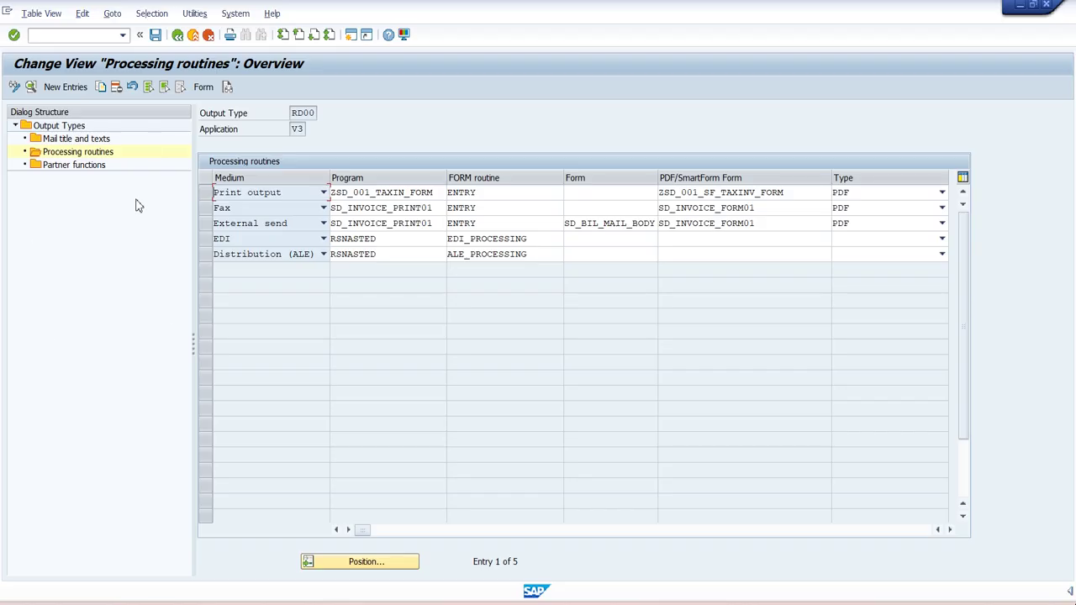
pyautogui.click(76, 165)
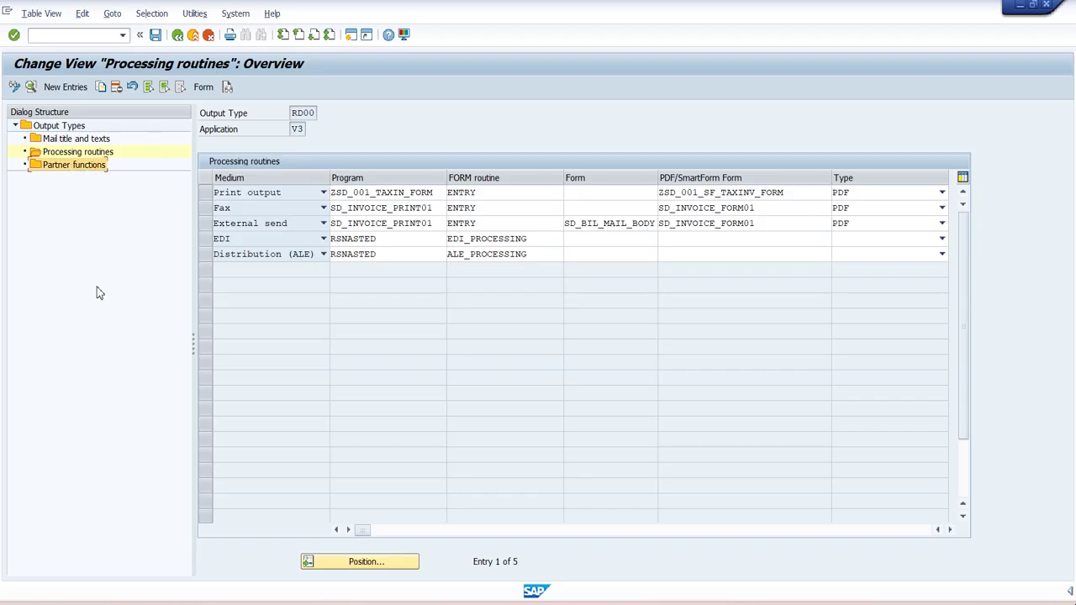
pyautogui.click(206, 193)
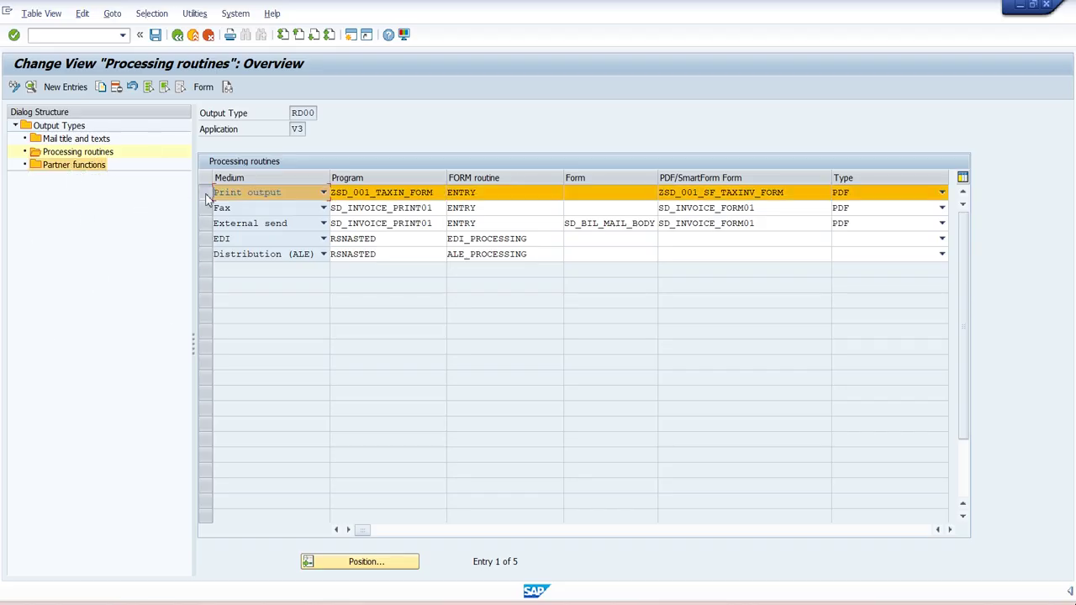
pyautogui.doubleClick(89, 166)
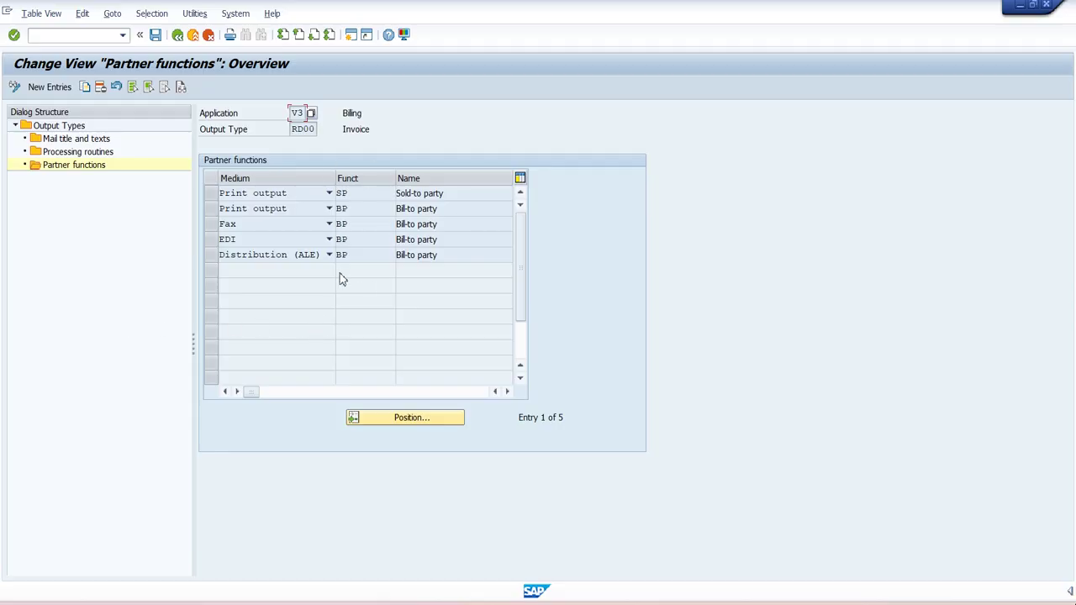
# - Examine the SP and BP partner functions for the Print output medium, and return to the output types overview
pyautogui.click(362, 209)
pyautogui.click(366, 222)
pyautogui.click(366, 211)
pyautogui.click(365, 200)
pyautogui.click(366, 210)
pyautogui.click(364, 198)
pyautogui.click(177, 35)
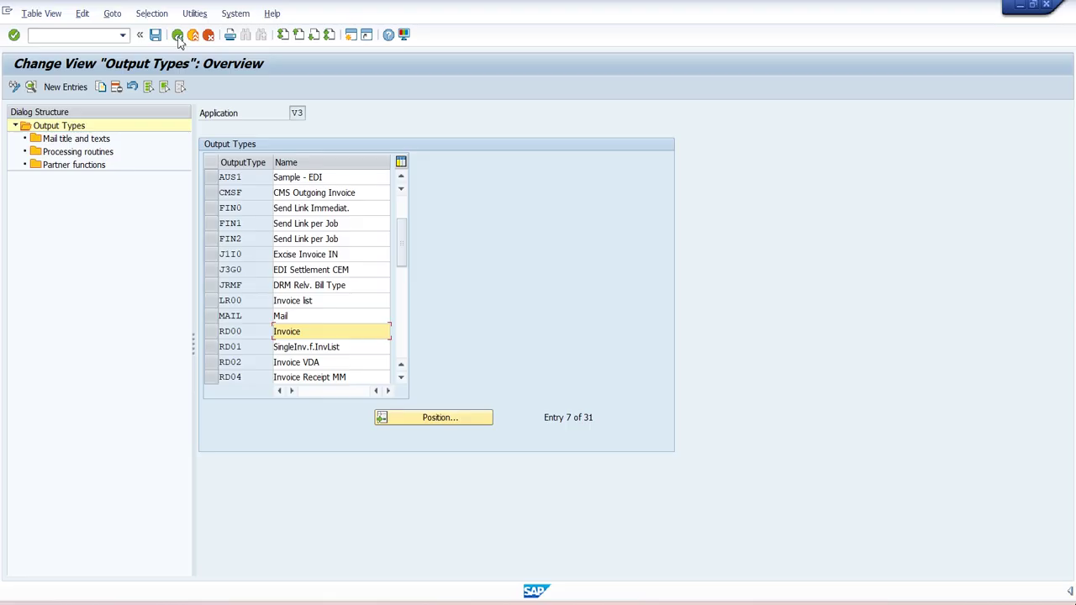
# - Look through the billing output types around RD00, including the Z types, and return to the IMG structure
pyautogui.click(208, 332)
pyautogui.click(265, 334)
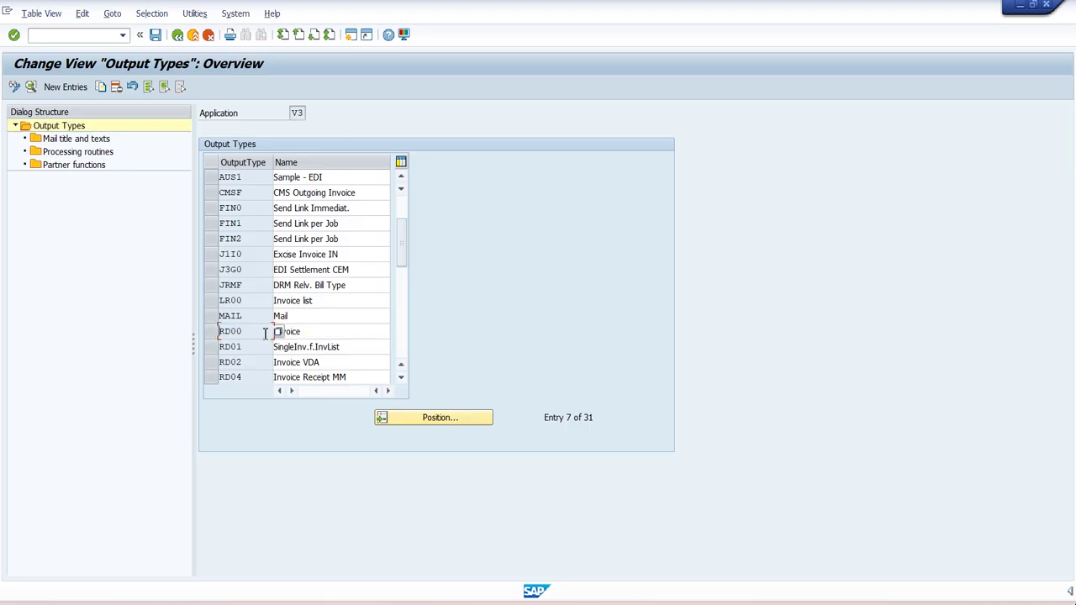
pyautogui.scroll(-2, 344, 332)
pyautogui.scroll(-1, 344, 332)
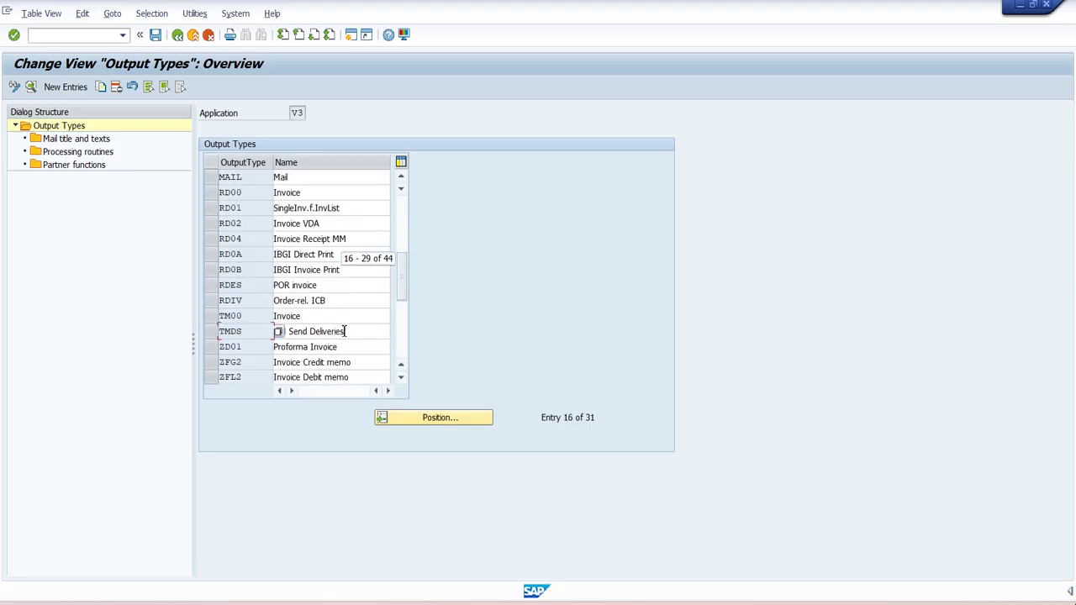
pyautogui.scroll(-1, 344, 331)
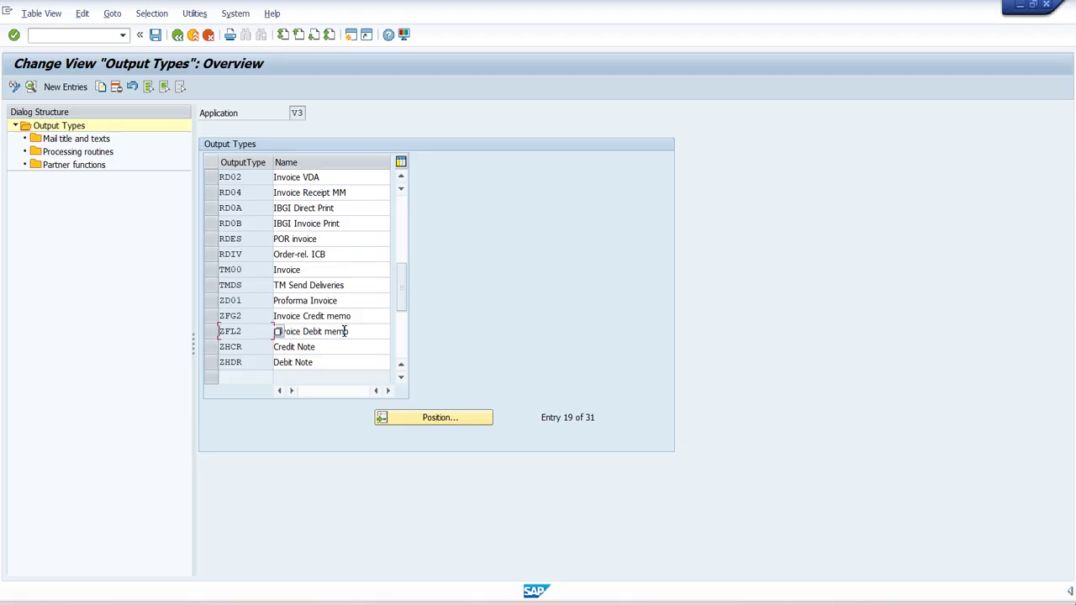
pyautogui.scroll(1, 364, 281)
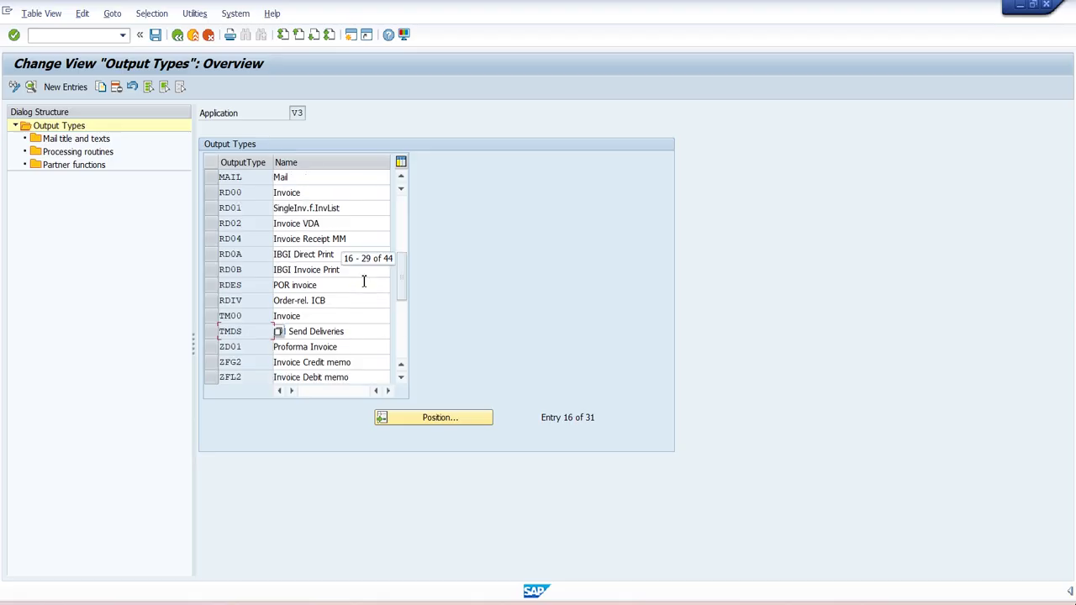
pyautogui.scroll(1, 364, 280)
pyautogui.doubleClick(215, 240)
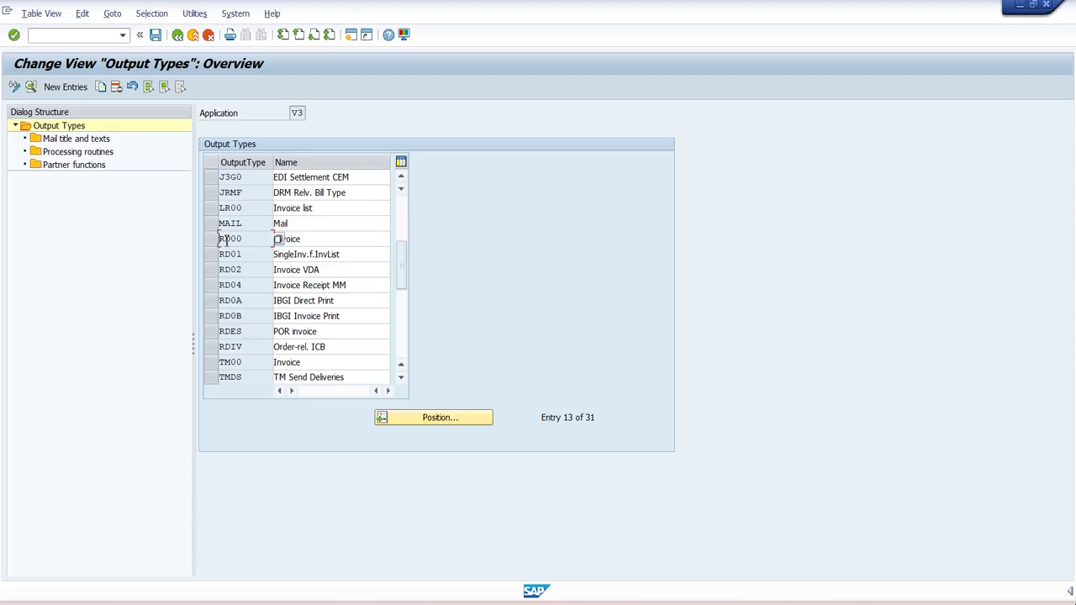
pyautogui.click(211, 239)
pyautogui.click(211, 239)
pyautogui.click(177, 38)
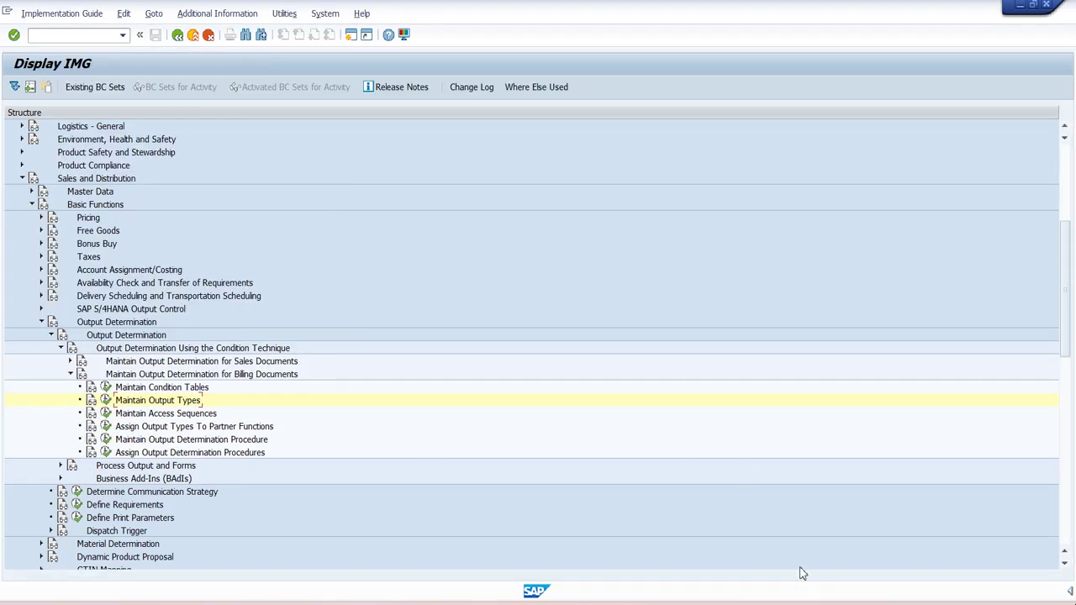
# - Switch to the Word notes and highlight the OUTPUT TYPES item in green
pyautogui.hotkey('alt', 'Tab')
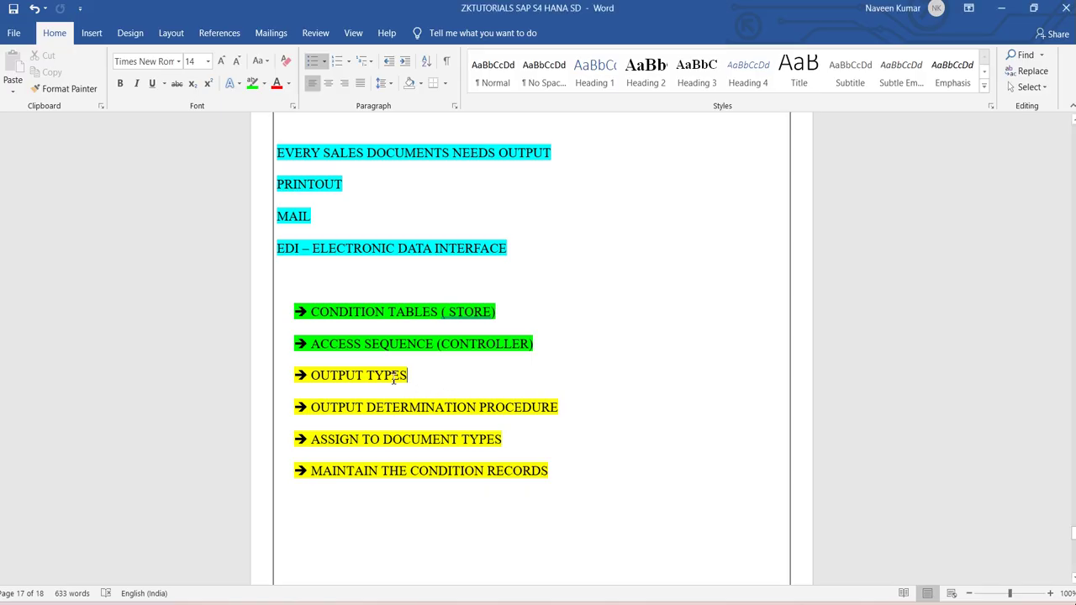
pyautogui.moveTo(408, 379); pyautogui.dragTo(312, 376)
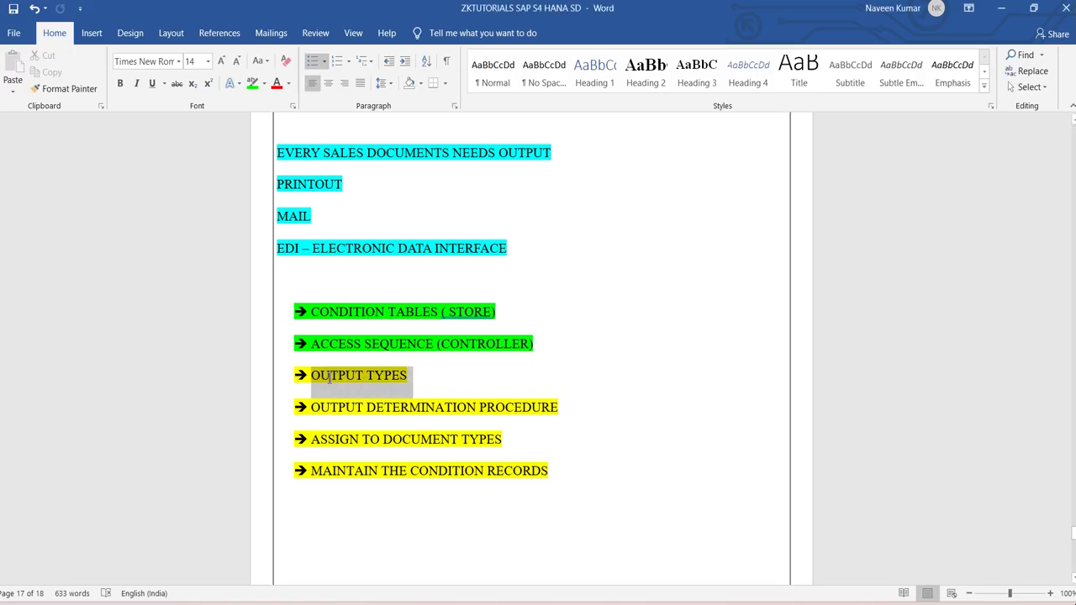
pyautogui.click(252, 83)
pyautogui.click(802, 378)
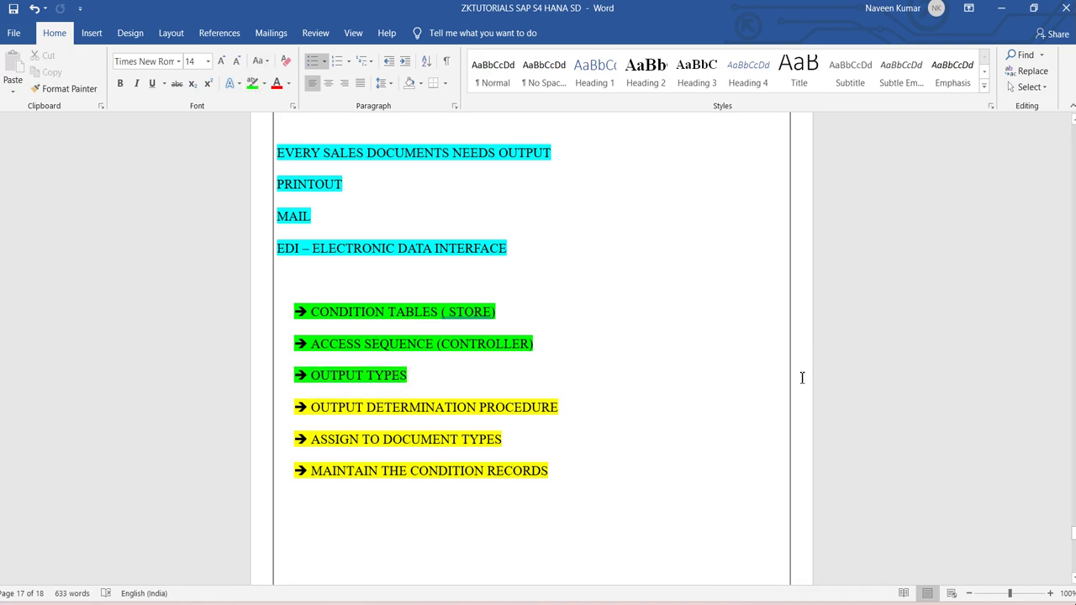
pyautogui.click(573, 412)
# - Switch to SAP, open Maintain Output Determination Procedure for billing documents, and display the control data of procedure V10000
pyautogui.hotkey('alt', 'Tab')
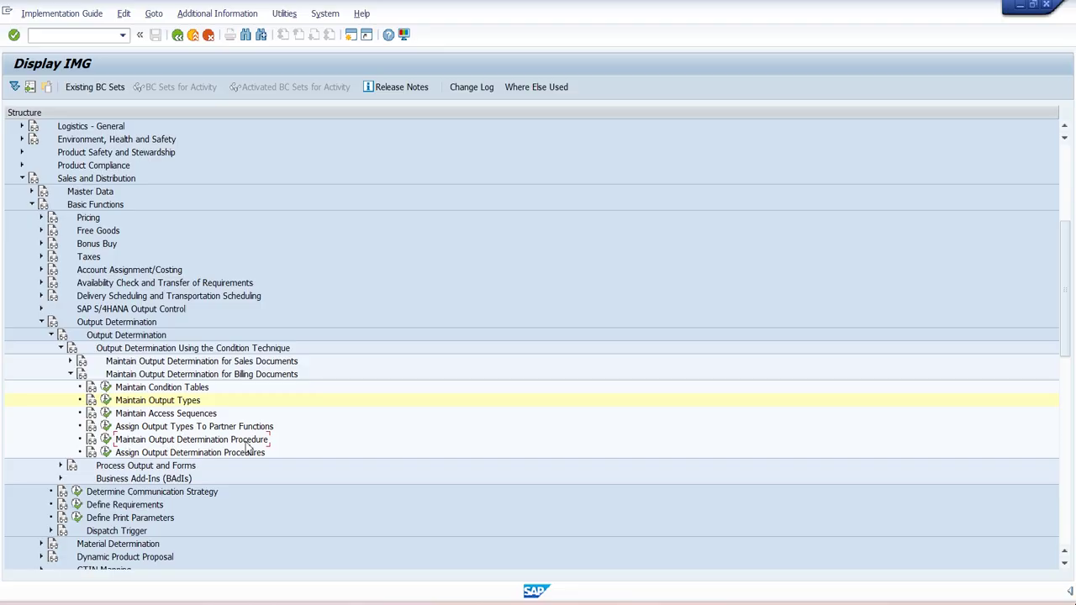
pyautogui.click(108, 440)
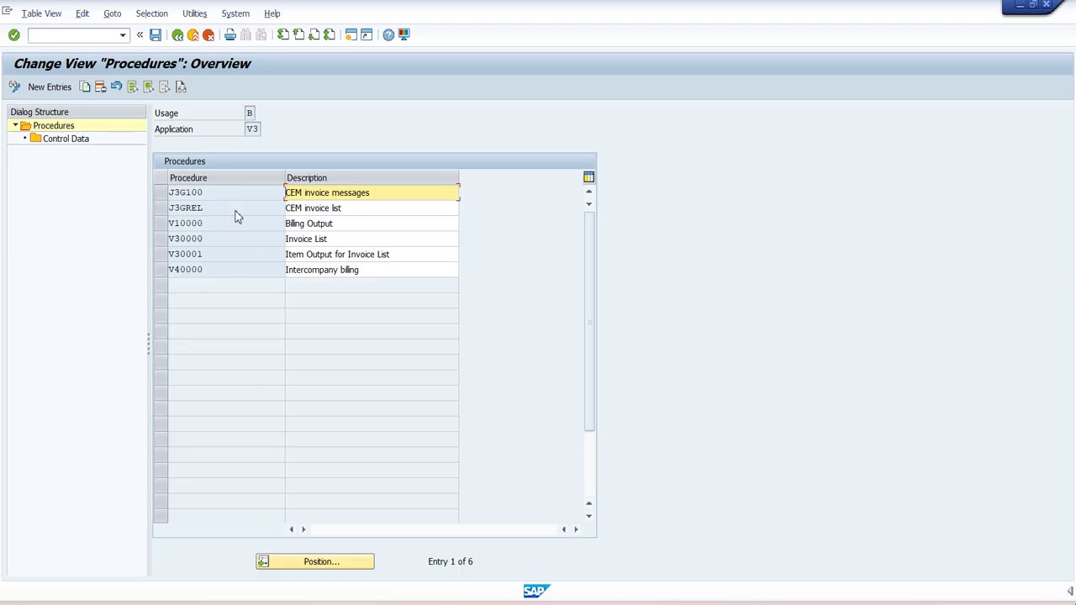
pyautogui.click(161, 224)
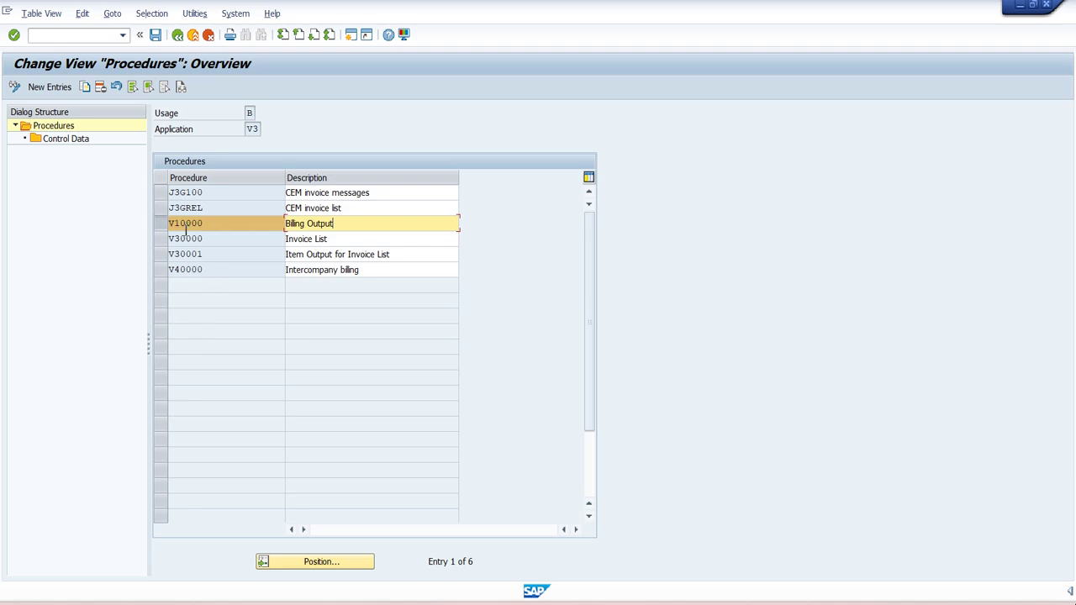
pyautogui.click(75, 141)
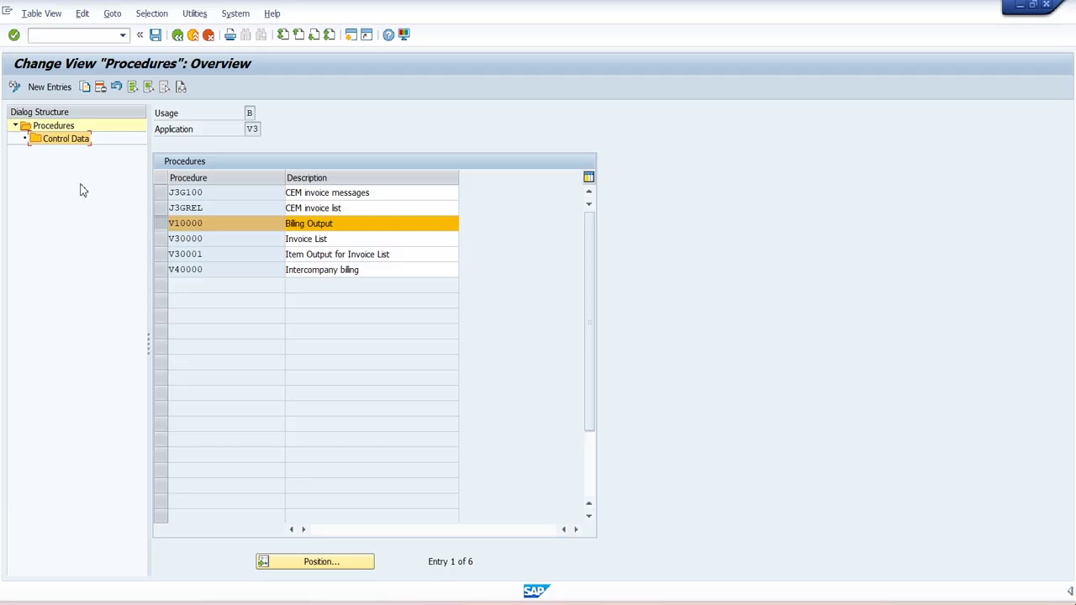
pyautogui.doubleClick(65, 139)
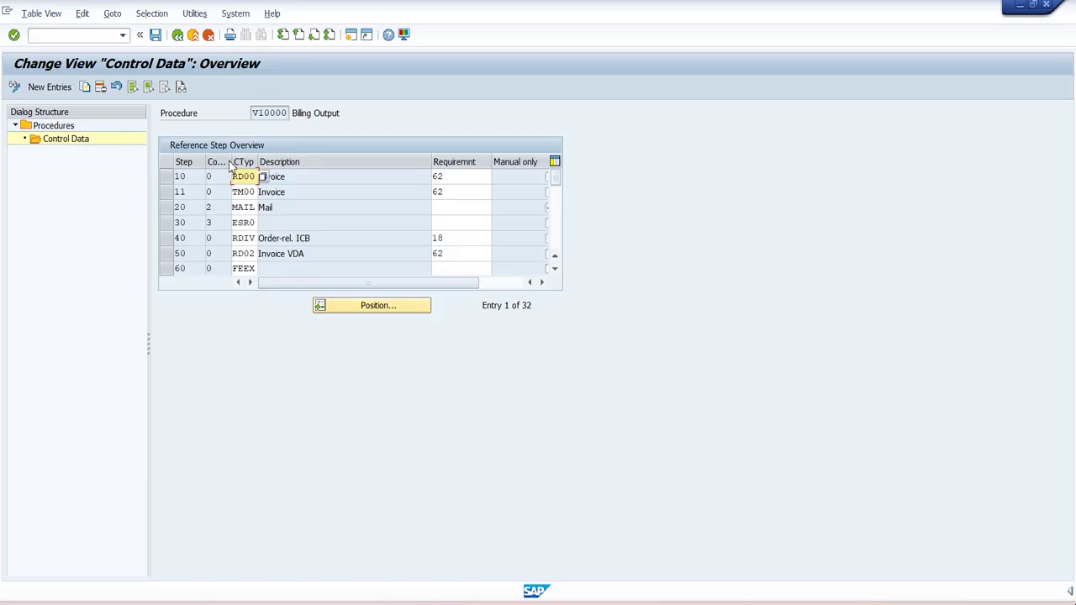
# - Widen the Counter and CTyp columns and narrow the Description column of the reference step overview
pyautogui.moveTo(230, 161); pyautogui.dragTo(309, 165)
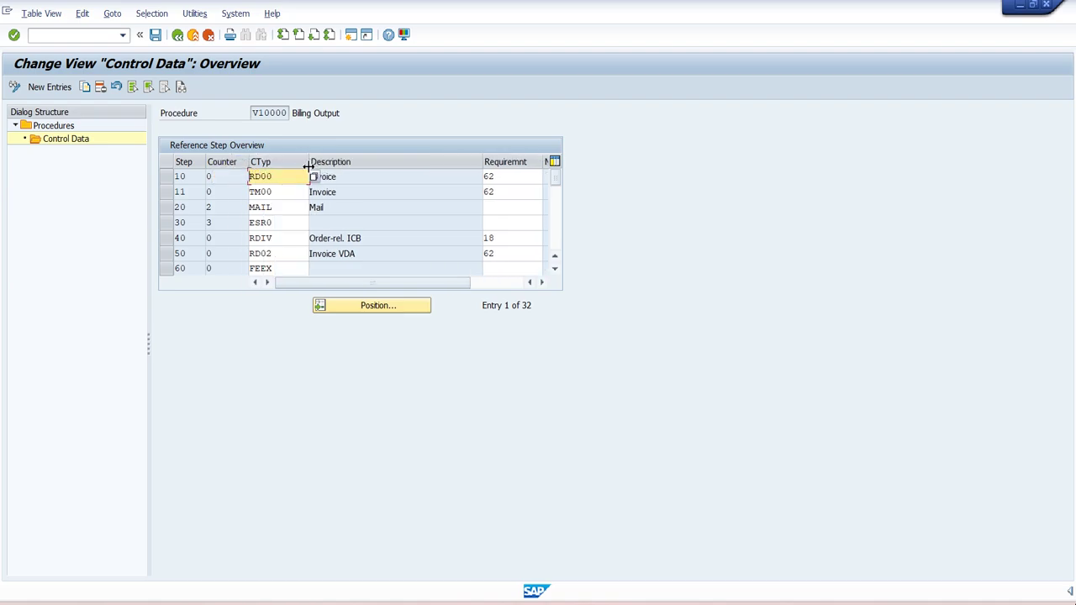
pyautogui.moveTo(485, 166); pyautogui.dragTo(465, 160)
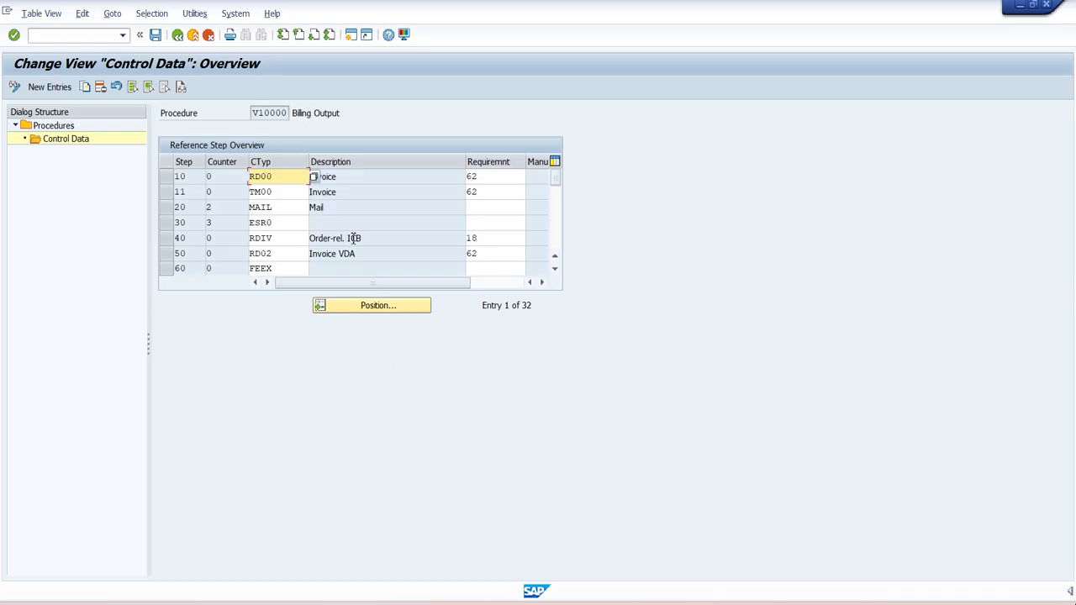
pyautogui.click(383, 222)
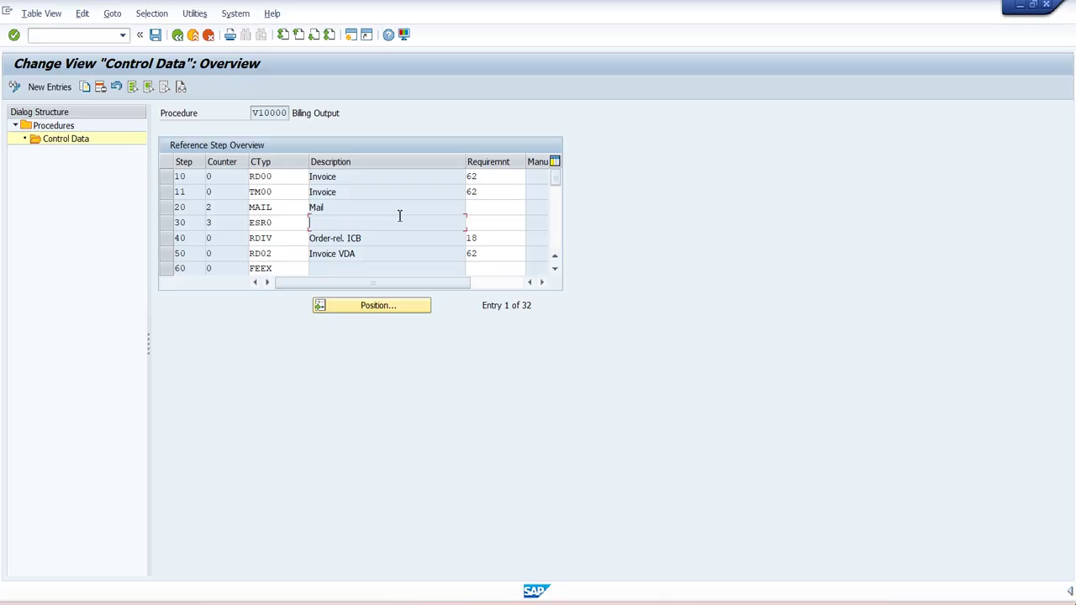
# - Examine the step, counter and condition type of the RD00 row at step 10
pyautogui.click(193, 176)
pyautogui.click(230, 178)
pyautogui.click(279, 178)
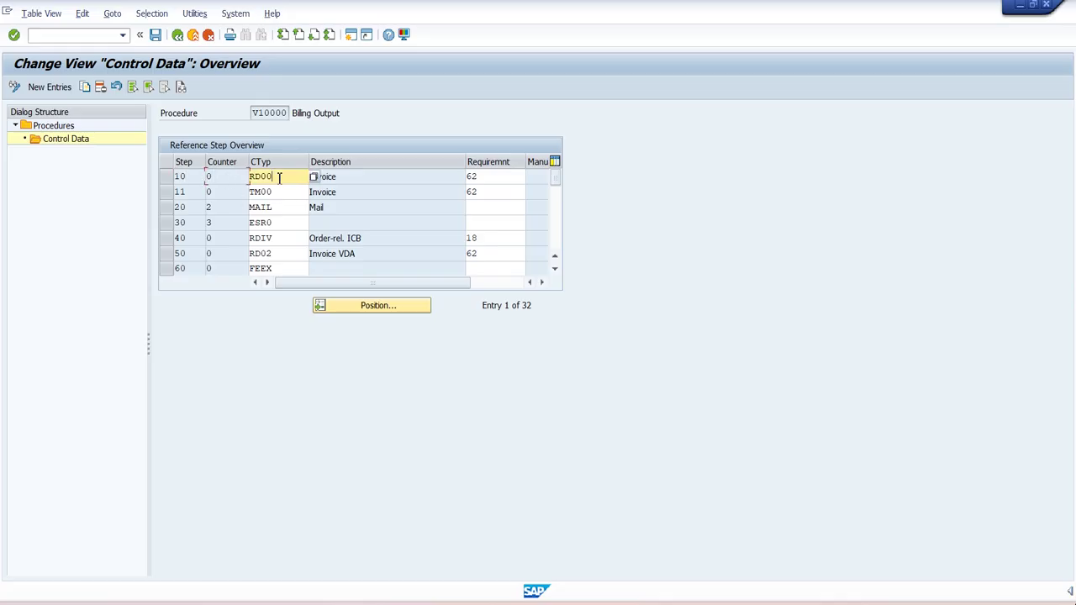
pyautogui.click(167, 178)
pyautogui.click(290, 177)
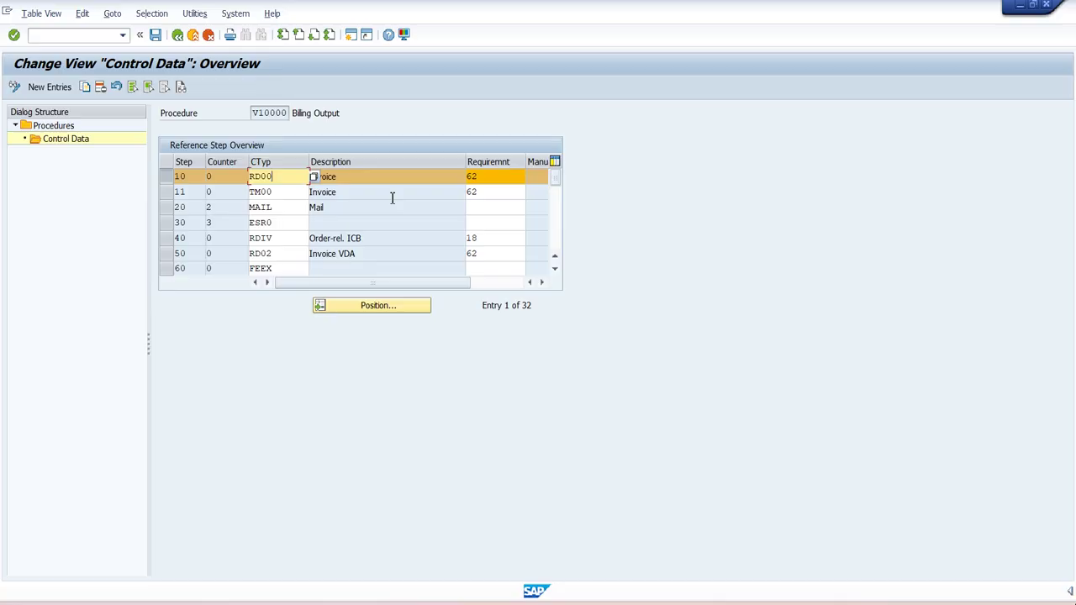
pyautogui.click(164, 172)
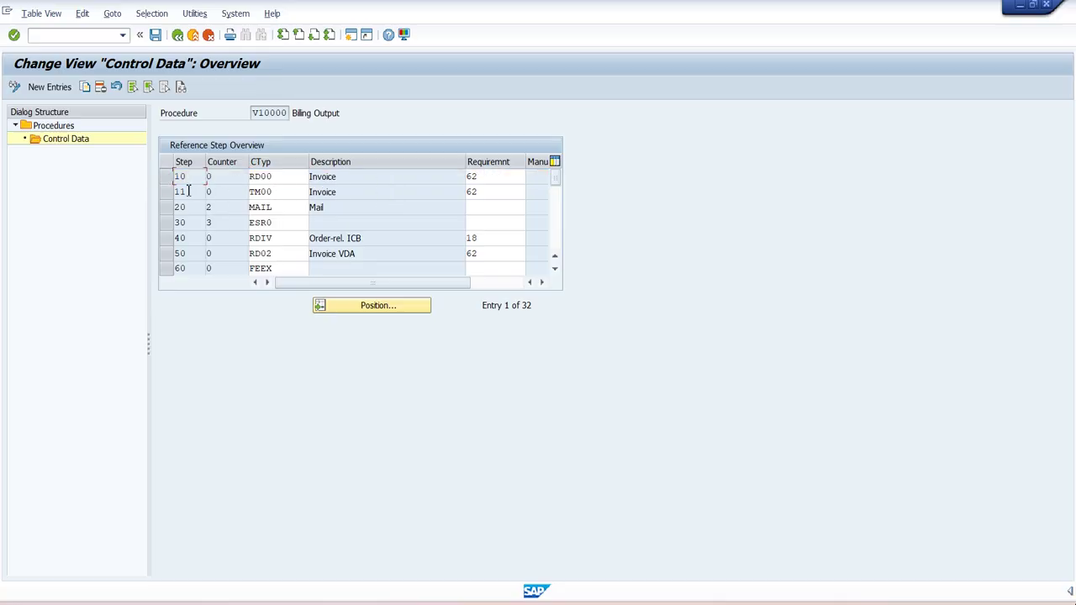
# - Open the list of available requirement routines for RD00 at step 10 and move it clear of the control data table
pyautogui.click(493, 177)
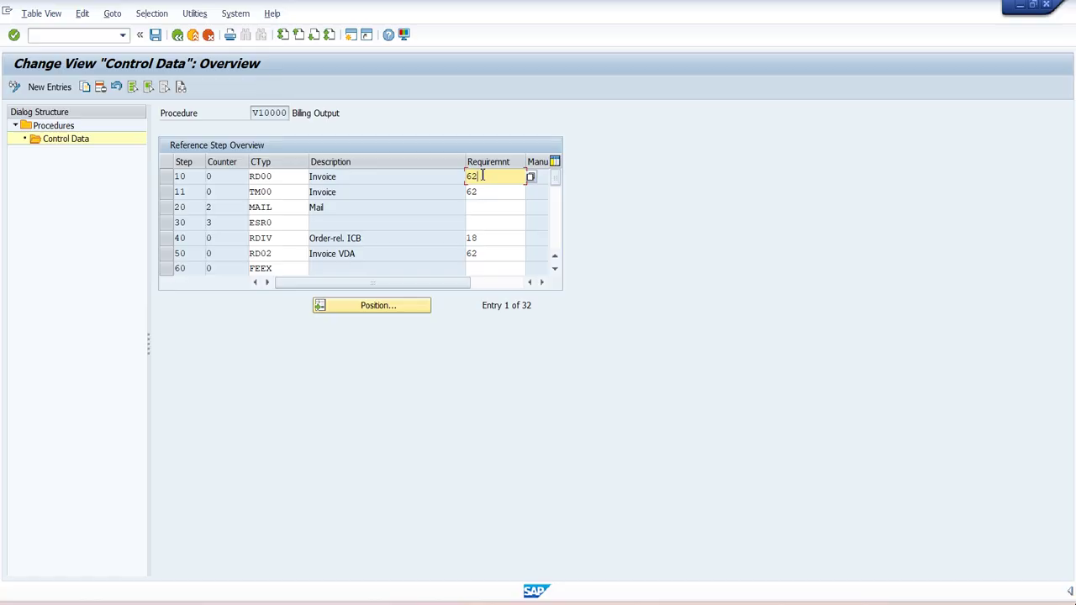
pyautogui.click(534, 178)
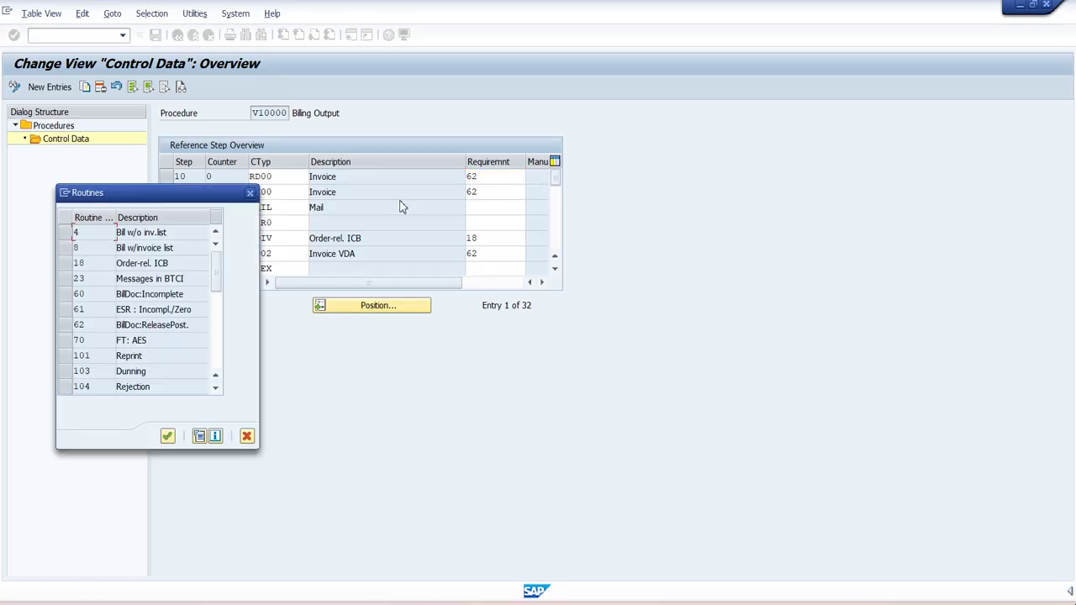
pyautogui.moveTo(214, 196); pyautogui.dragTo(759, 106)
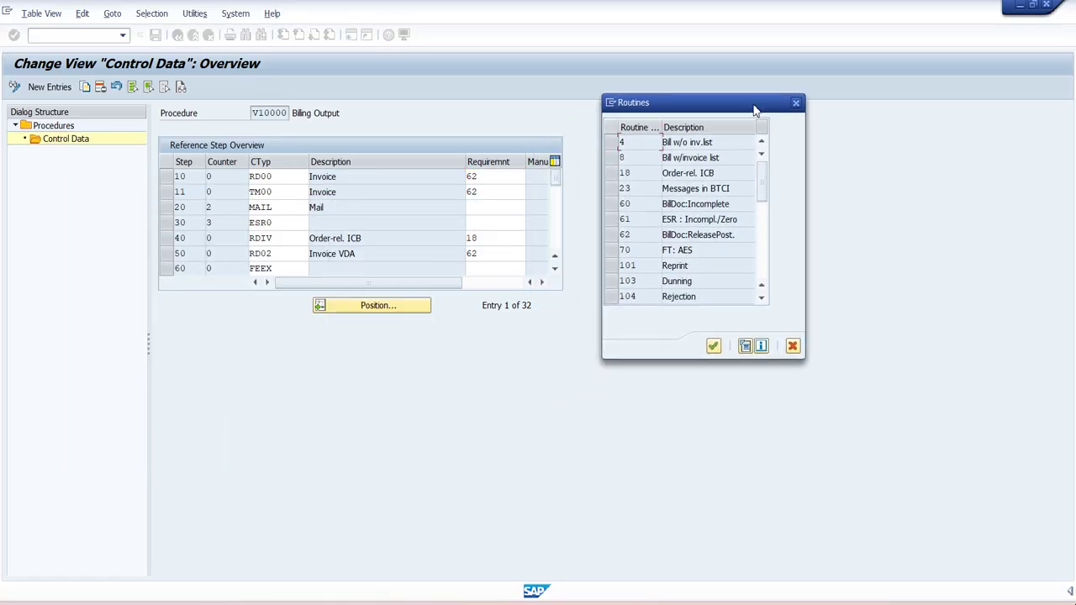
# - Examine requirement routines 62 and 101 in the routines list, then close the list
pyautogui.click(622, 234)
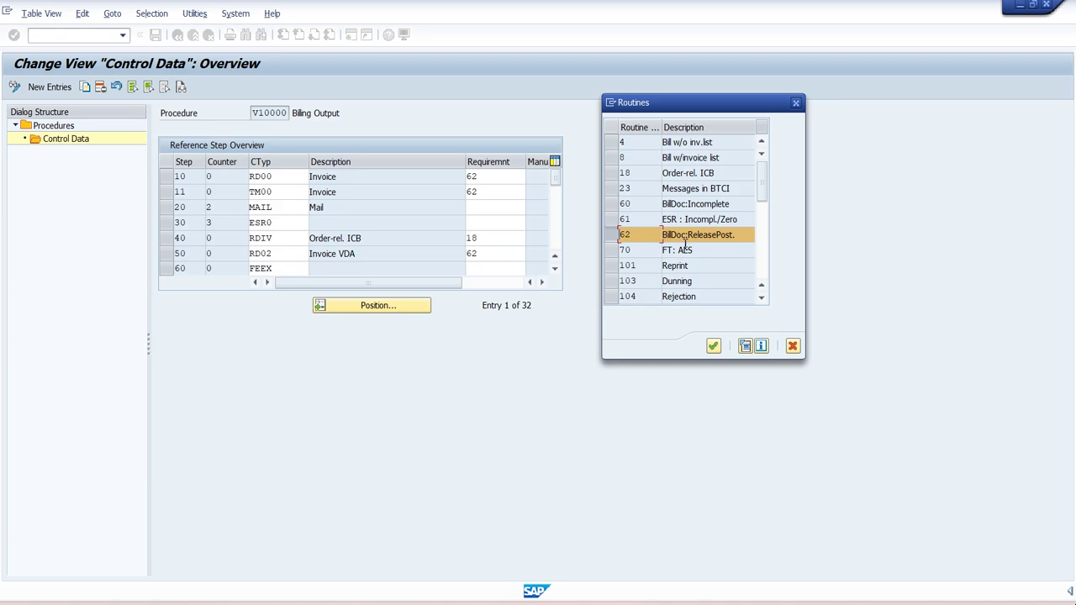
pyautogui.click(618, 268)
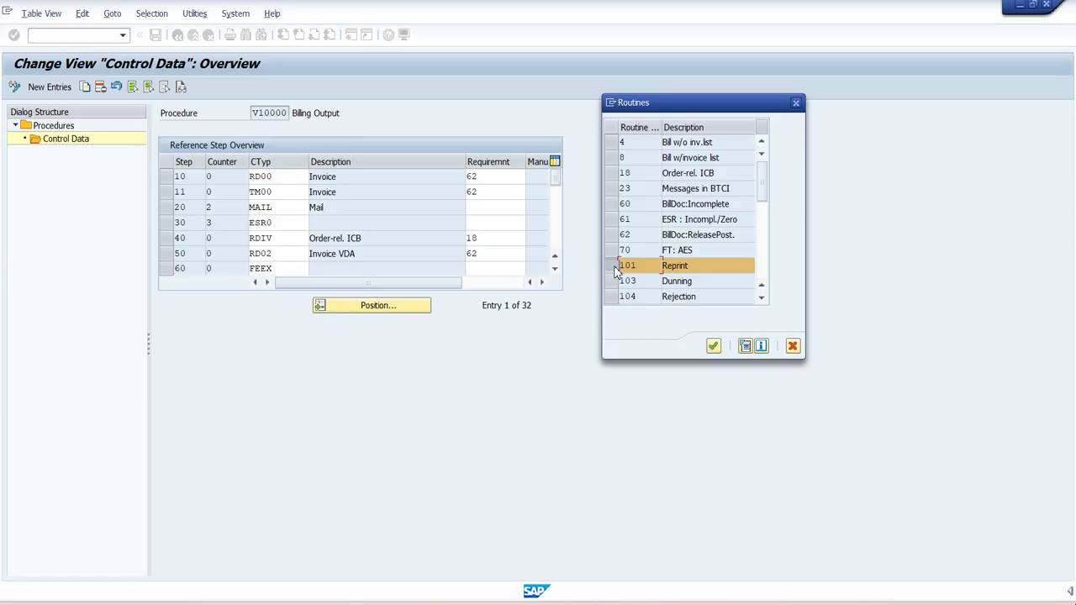
pyautogui.click(797, 103)
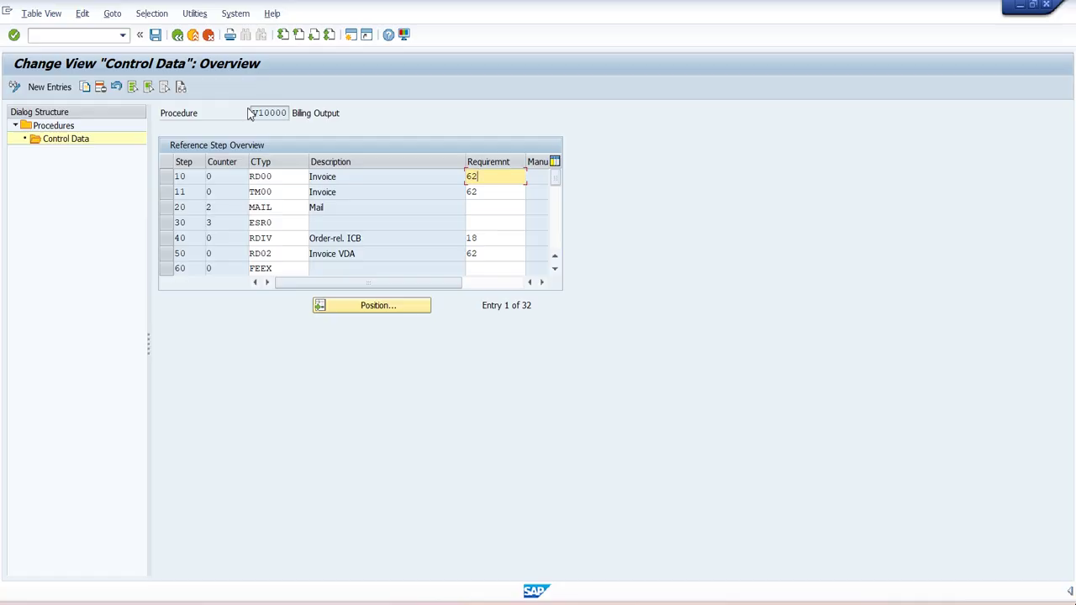
# - Leave procedure V10000 and open Assign Output Determination Procedures for billing documents in the implementation guide
pyautogui.click(265, 113)
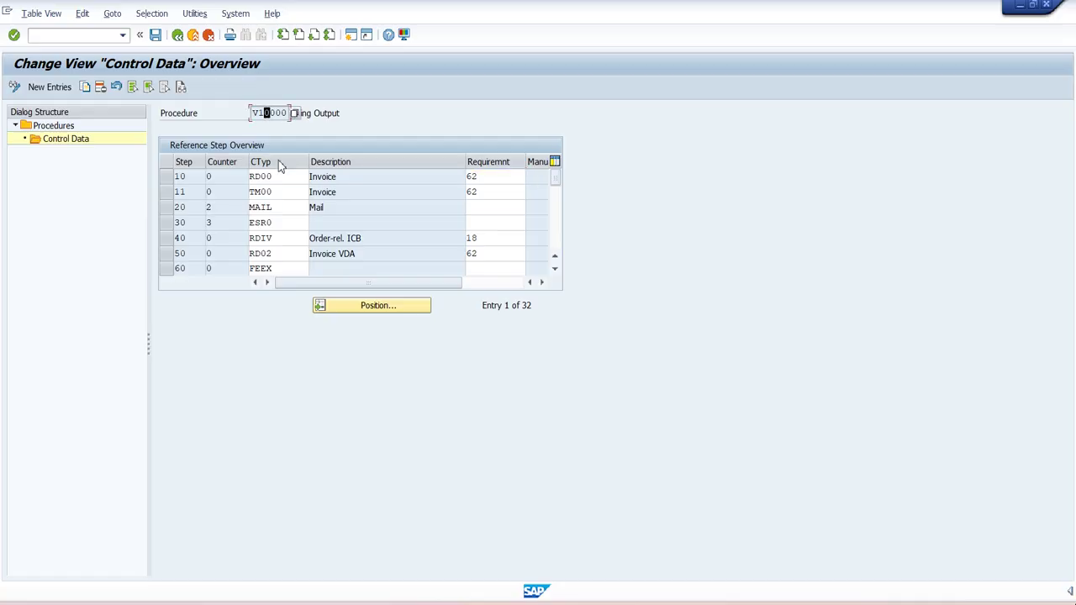
pyautogui.click(176, 37)
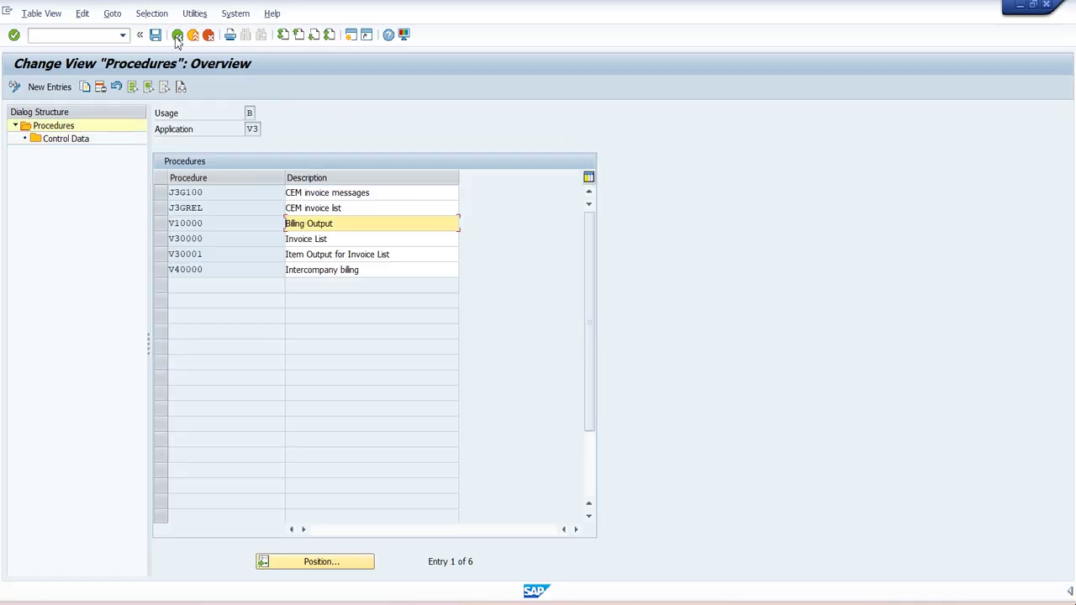
pyautogui.click(177, 35)
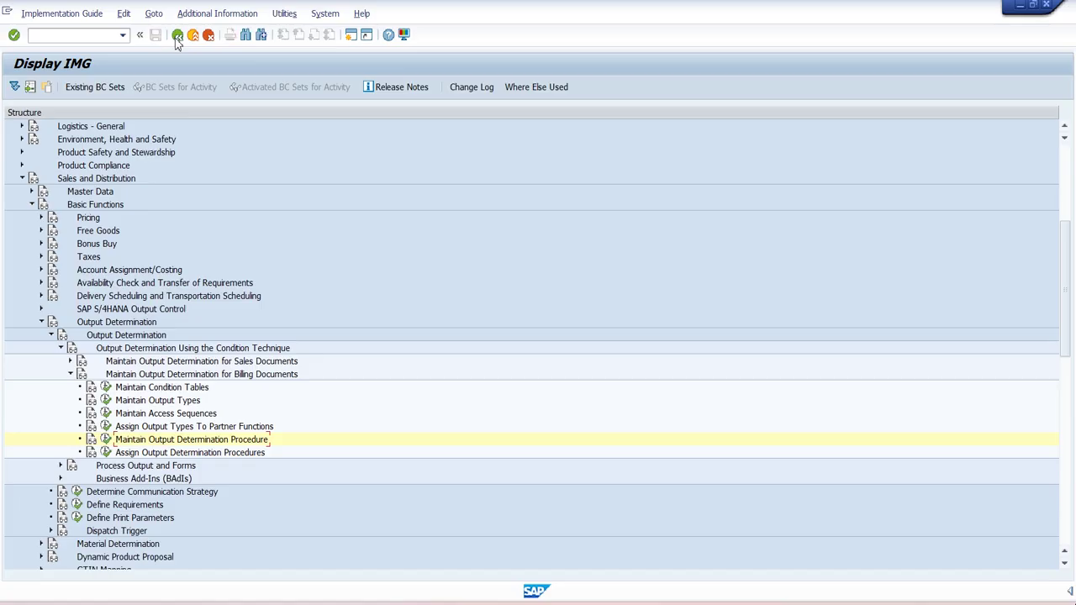
pyautogui.click(204, 455)
pyautogui.click(106, 454)
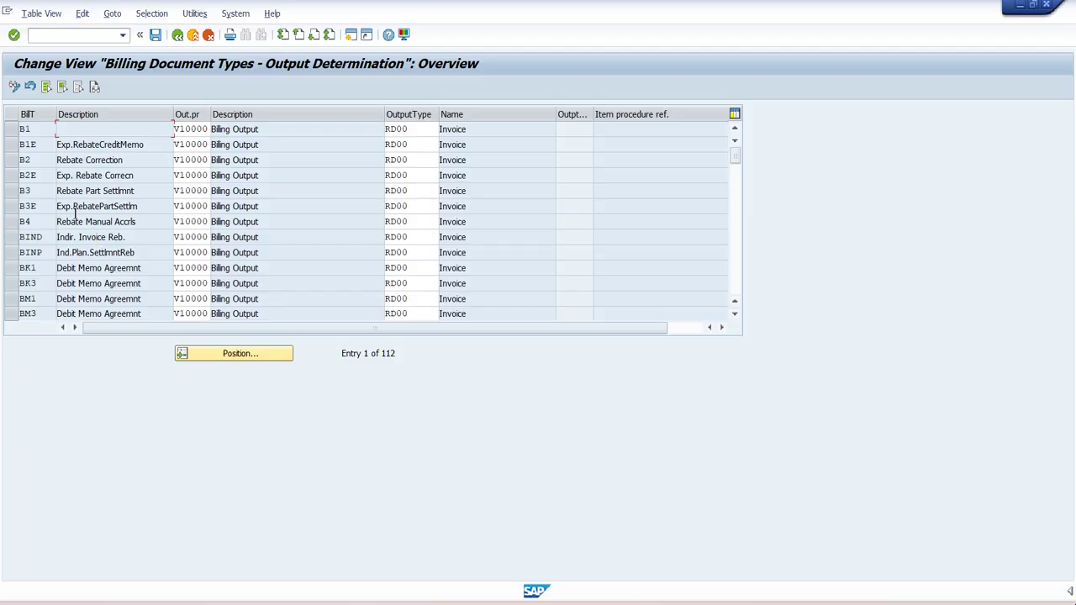
# - Start transaction VF02 in a new session and open the first billing document suggested from the entry history
pyautogui.click(351, 34)
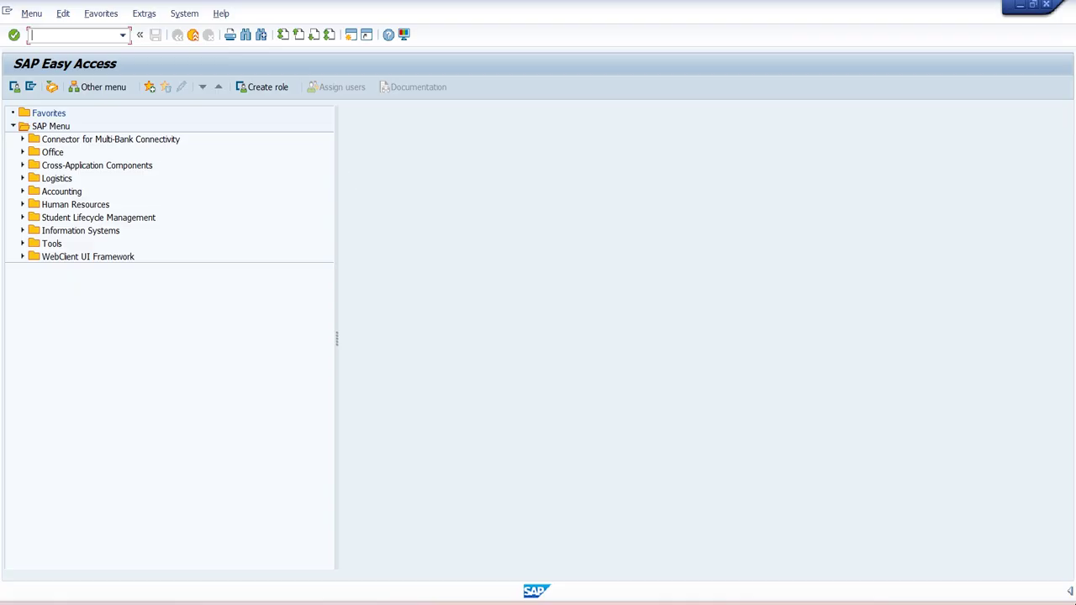
pyautogui.write('VF02')
pyautogui.press('Return')
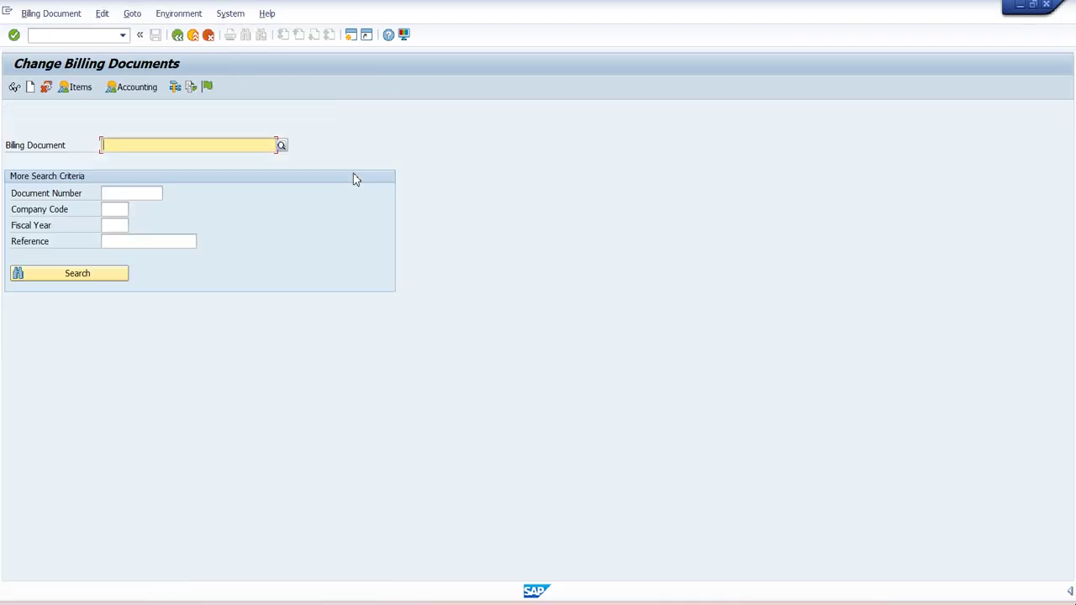
pyautogui.press('BackSpace')
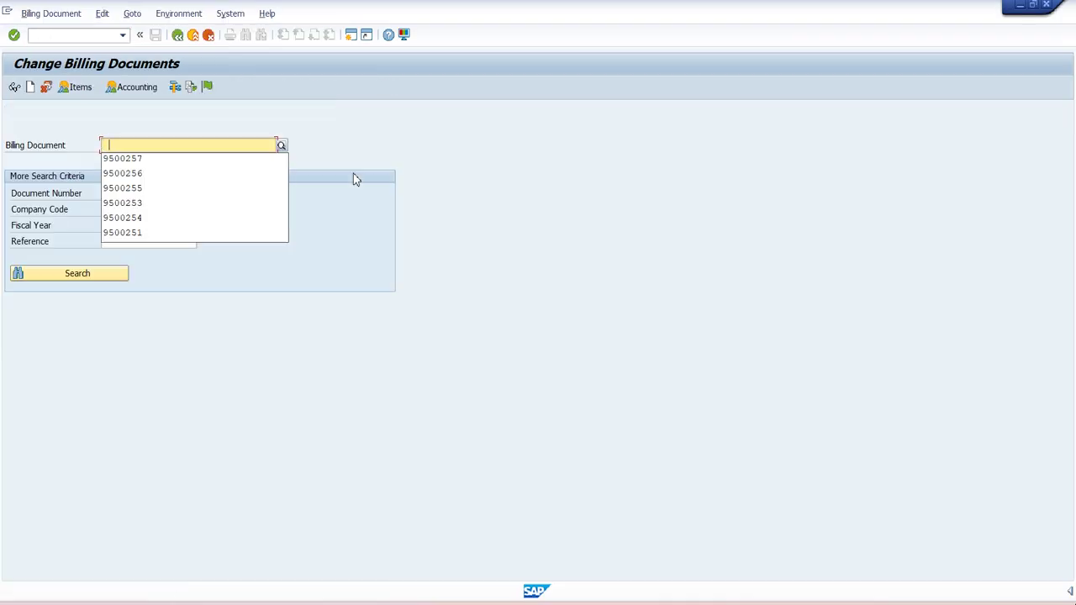
pyautogui.click(141, 160)
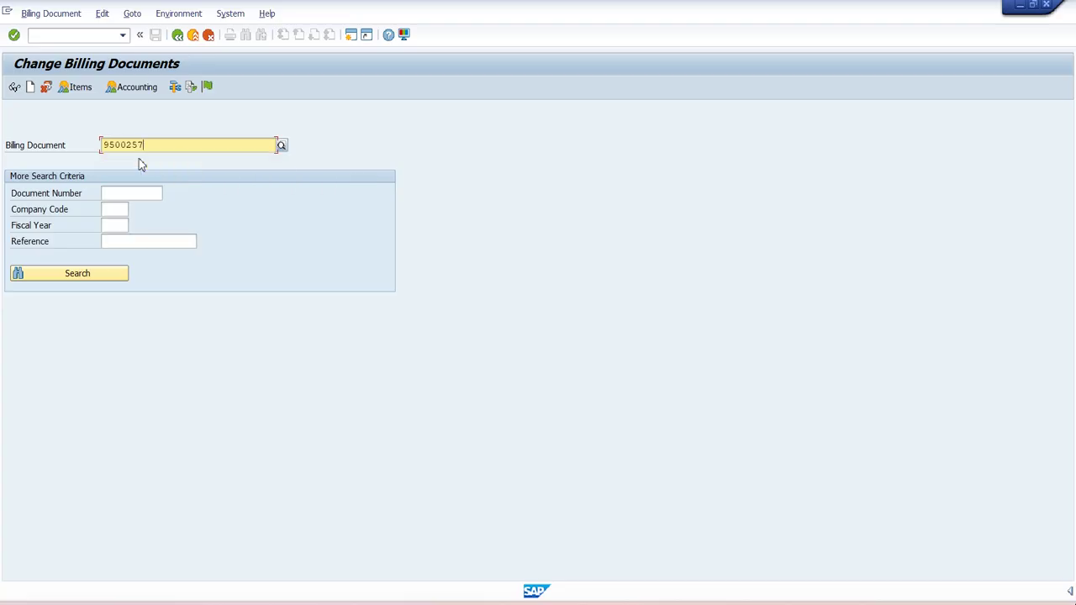
pyautogui.press('Return')
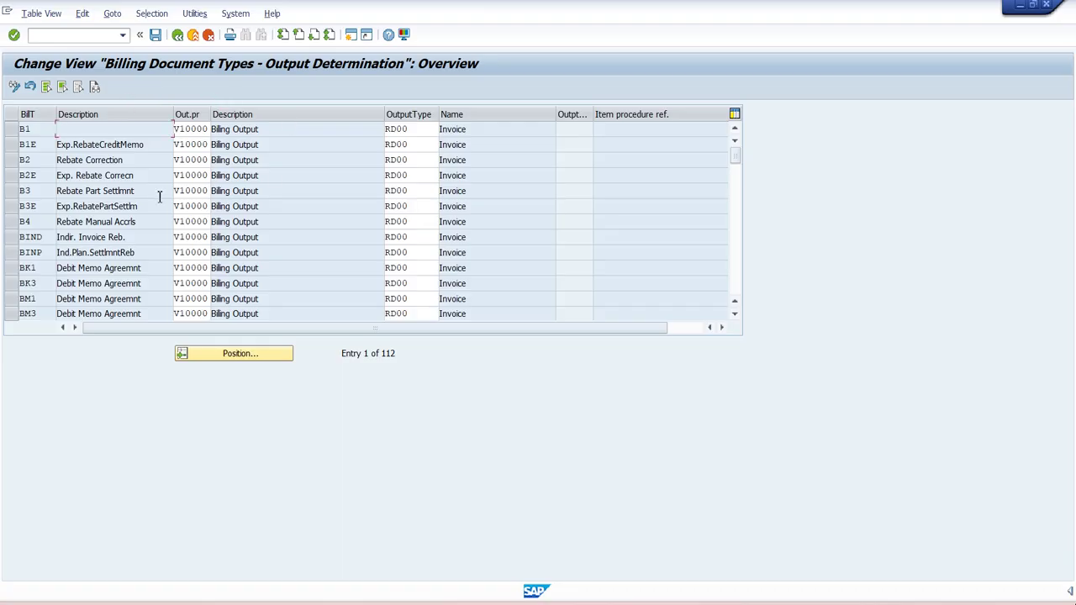
# - Position the billing document types list at billing type ZEQI and select its row
pyautogui.click(261, 355)
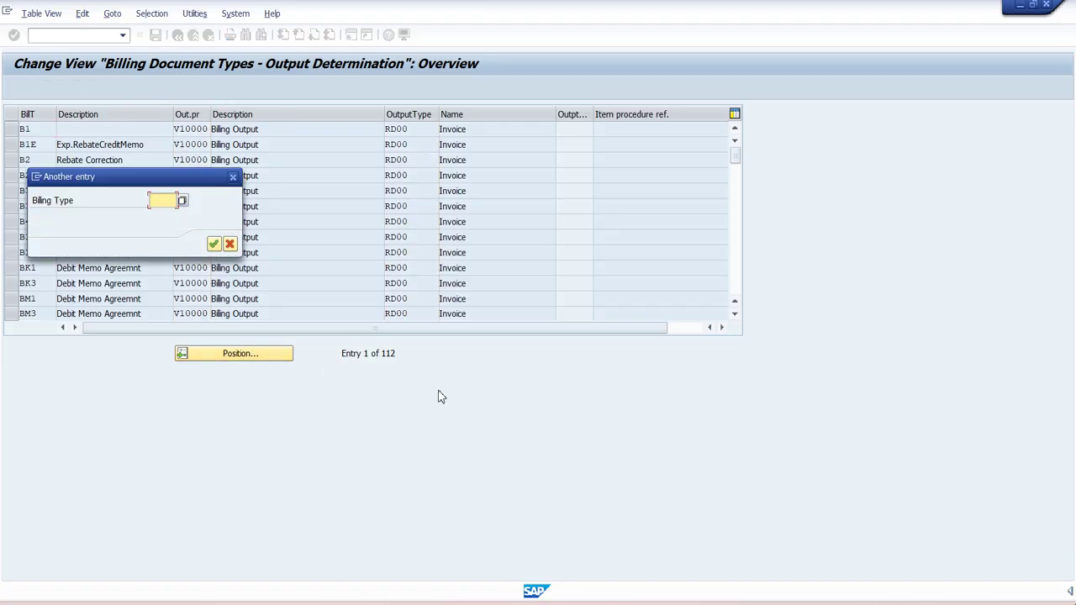
pyautogui.write('ZEQI')
pyautogui.press('Return')
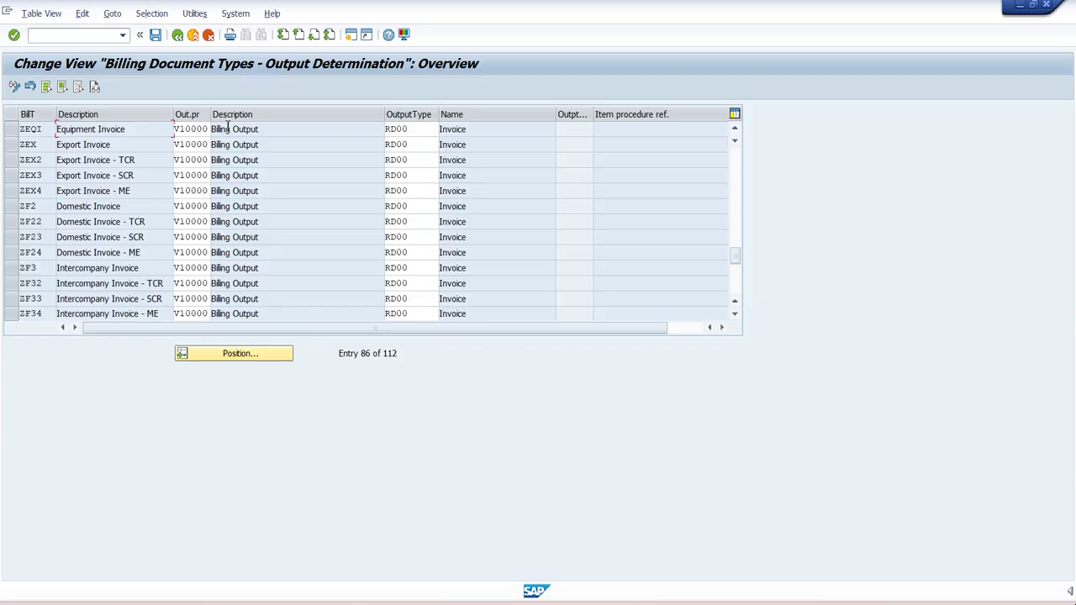
pyautogui.click(11, 130)
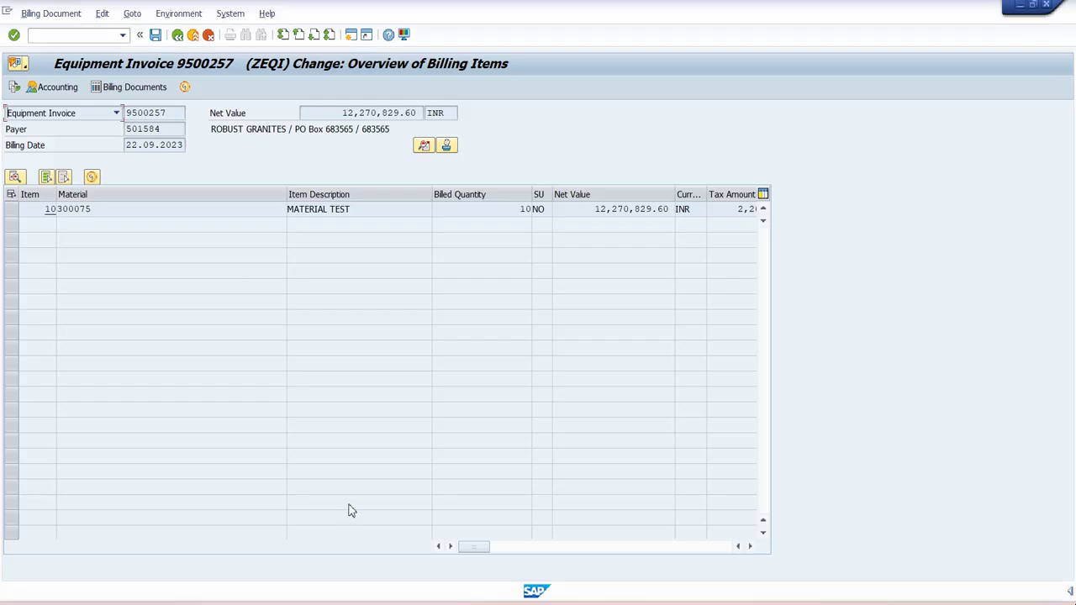
# - Start transaction NACE in a new session from the invoice
pyautogui.click(359, 34)
pyautogui.write('N')
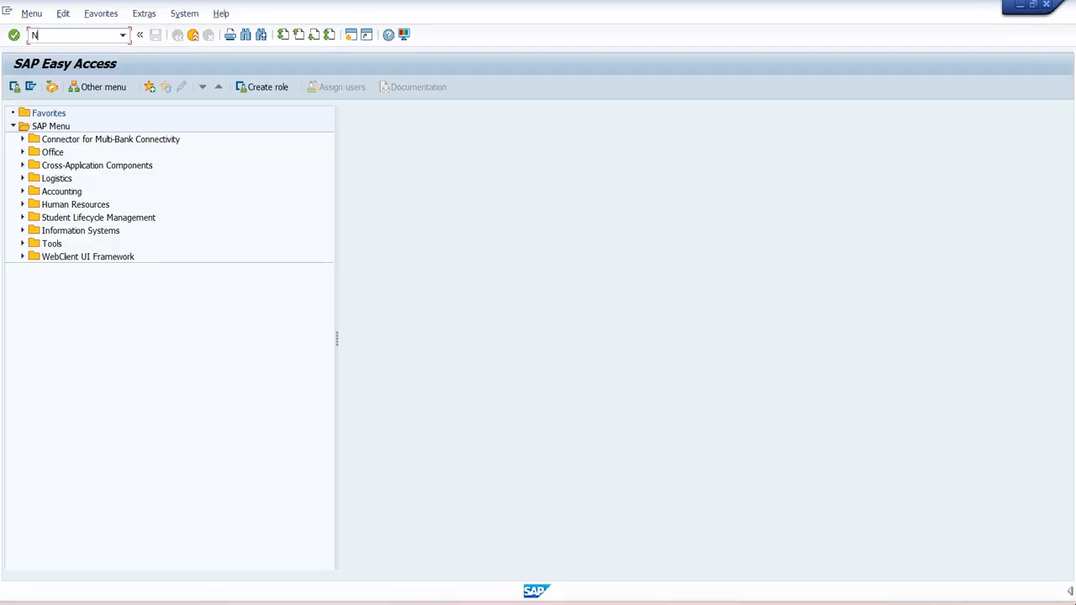
pyautogui.write('ACE')
pyautogui.press('Return')
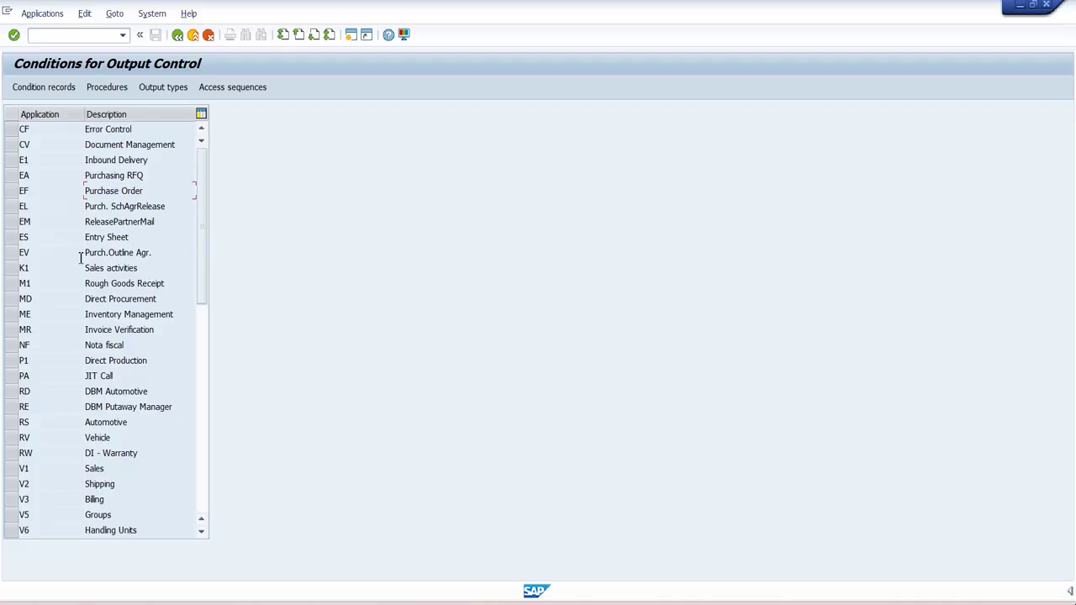
# - Choose application V3 Billing and open the condition records of output type RD00, moving the output type list clear of the applications
pyautogui.click(103, 286)
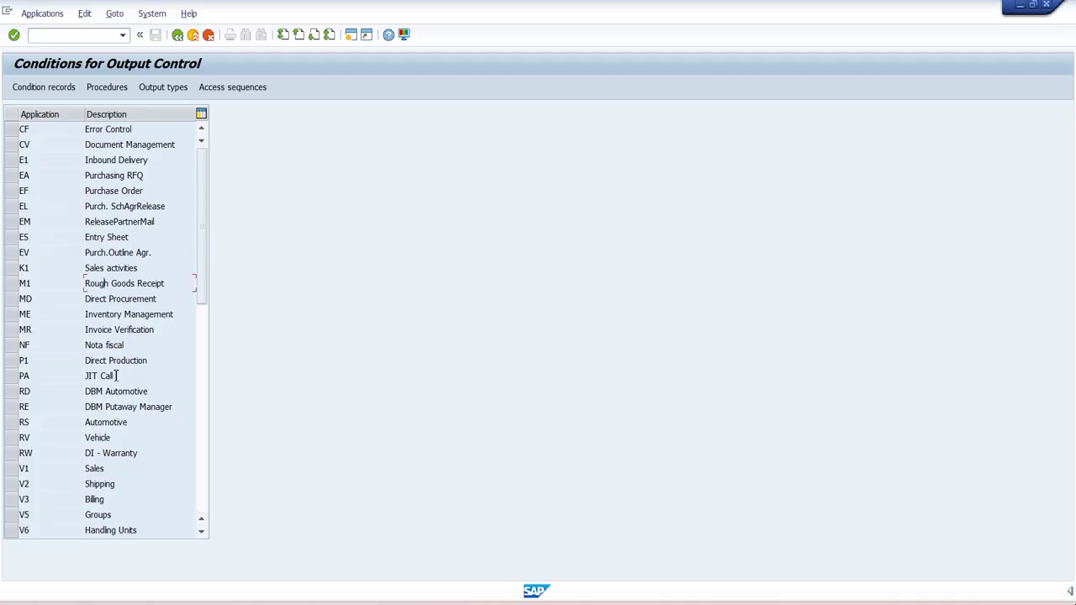
pyautogui.click(12, 499)
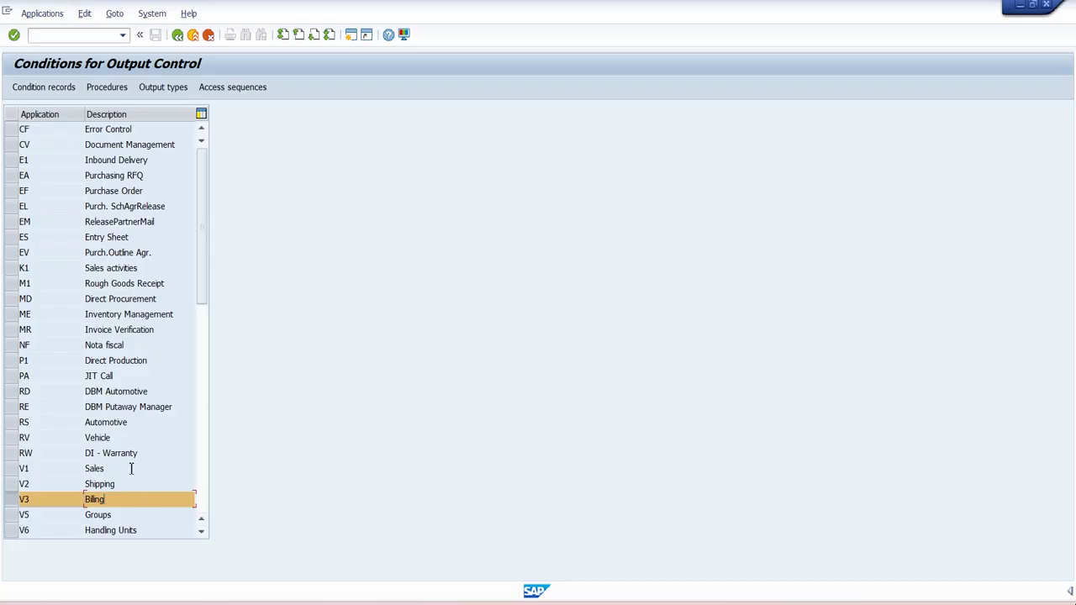
pyautogui.click(58, 91)
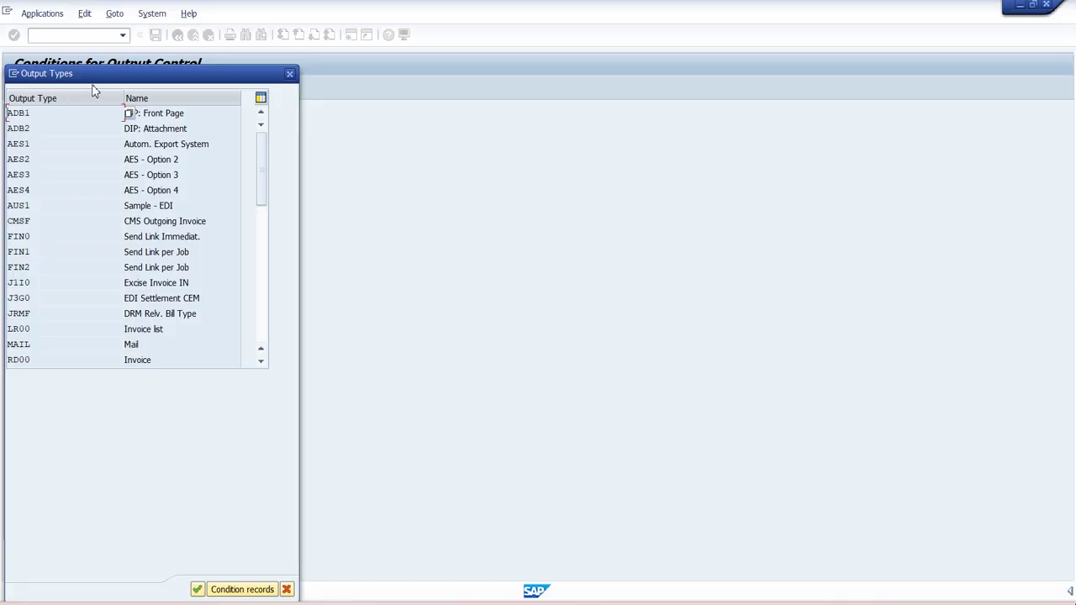
pyautogui.moveTo(101, 78); pyautogui.dragTo(447, 38)
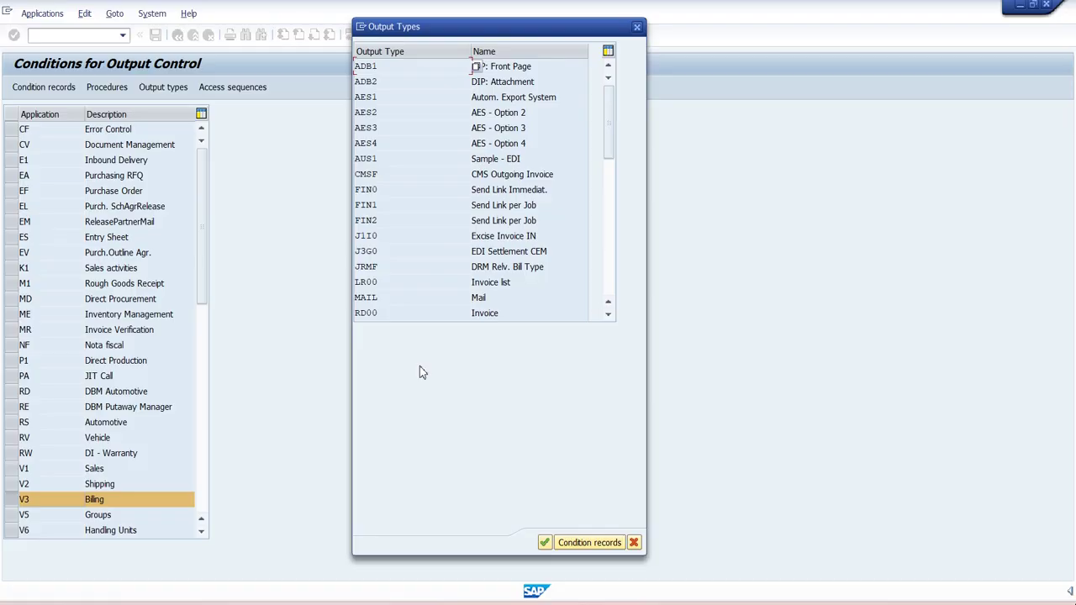
pyautogui.click(367, 313)
pyautogui.doubleClick(373, 314)
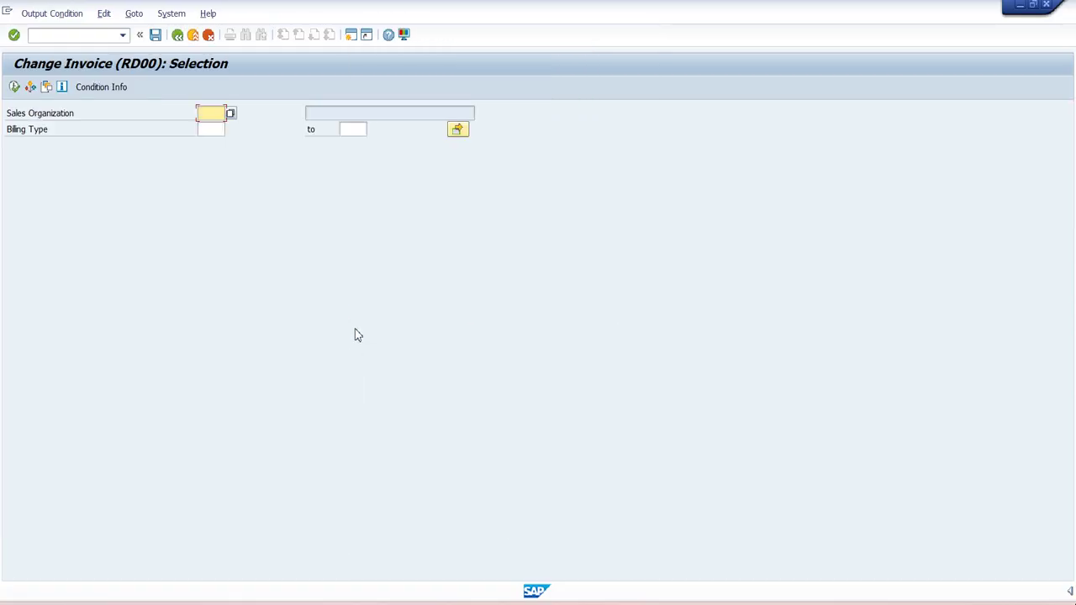
# - Display the RD00 condition records for sales organization 1000 and billing type ZEQI, checking the billing type against the open invoice
pyautogui.moveTo(10, 113)
pyautogui.mouseDown()
pyautogui.moveTo(80, 113)
pyautogui.moveTo(5, 133)
pyautogui.mouseUp()
pyautogui.click(80, 112)
pyautogui.click(212, 113)
pyautogui.write('1000')
pyautogui.press('Tab')
pyautogui.hotkey('alt', 'Tab')
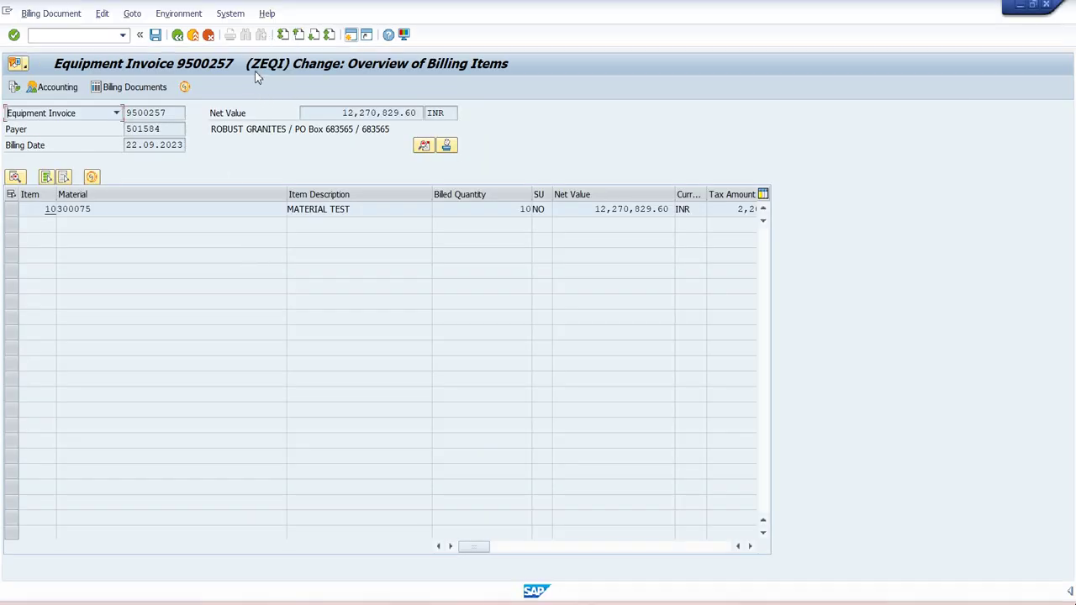
pyautogui.hotkey('alt', 'Tab')
pyautogui.write('ZEQI')
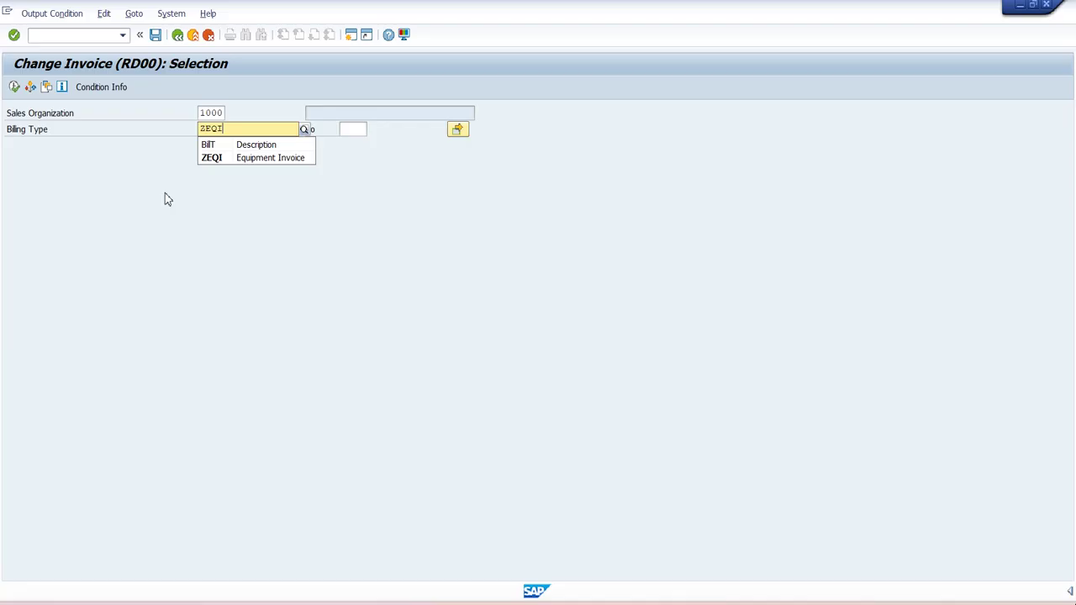
pyautogui.click(63, 187)
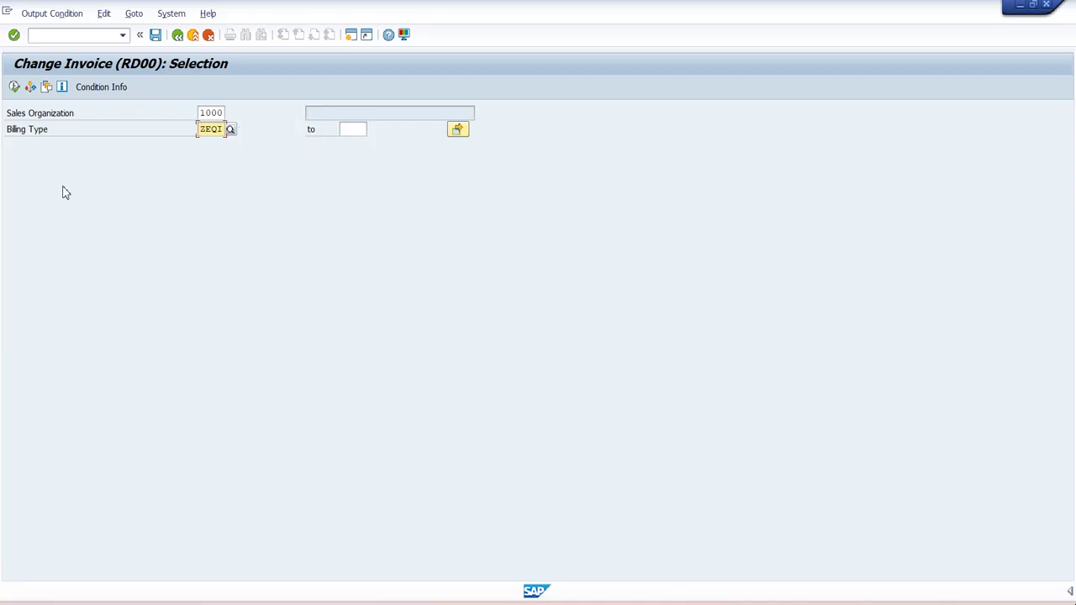
pyautogui.click(14, 88)
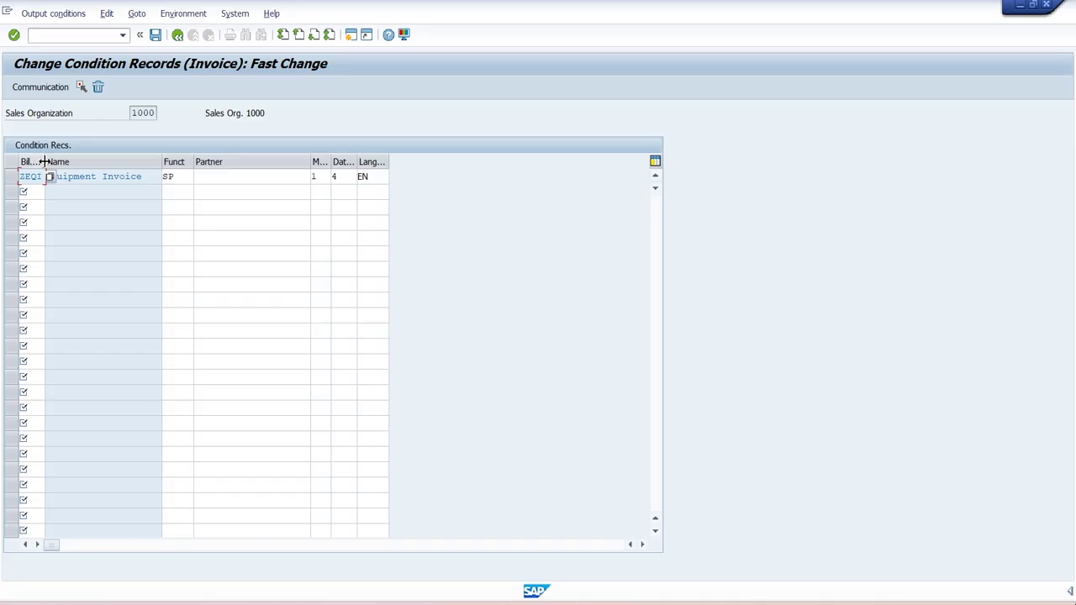
# - Widen the billing type, Medium and Date/Time columns of the condition records table
pyautogui.moveTo(45, 162); pyautogui.dragTo(66, 155)
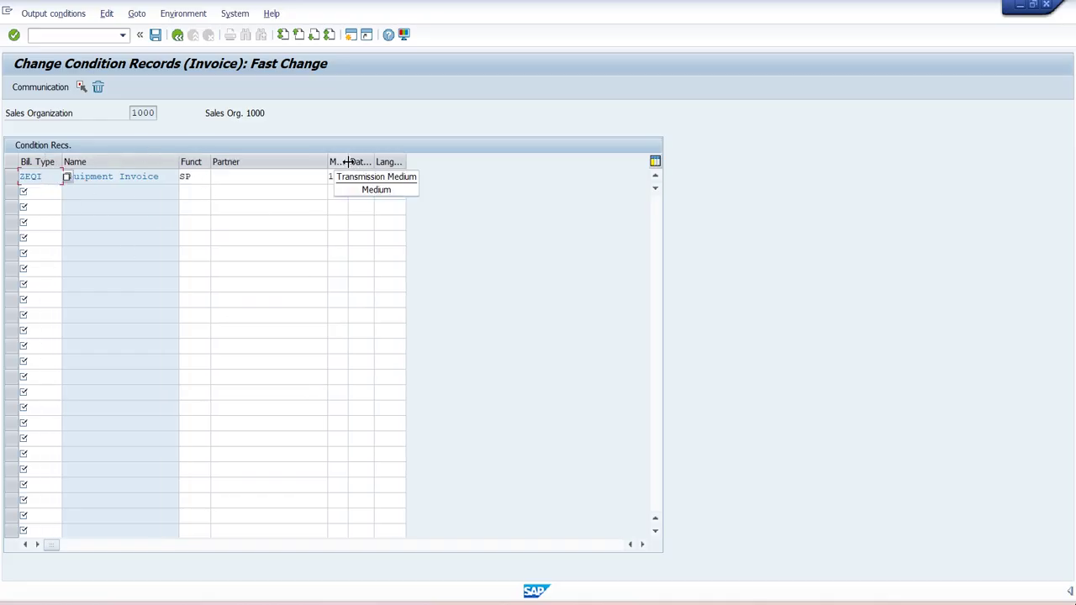
pyautogui.moveTo(346, 161); pyautogui.dragTo(438, 162)
pyautogui.click(92, 198)
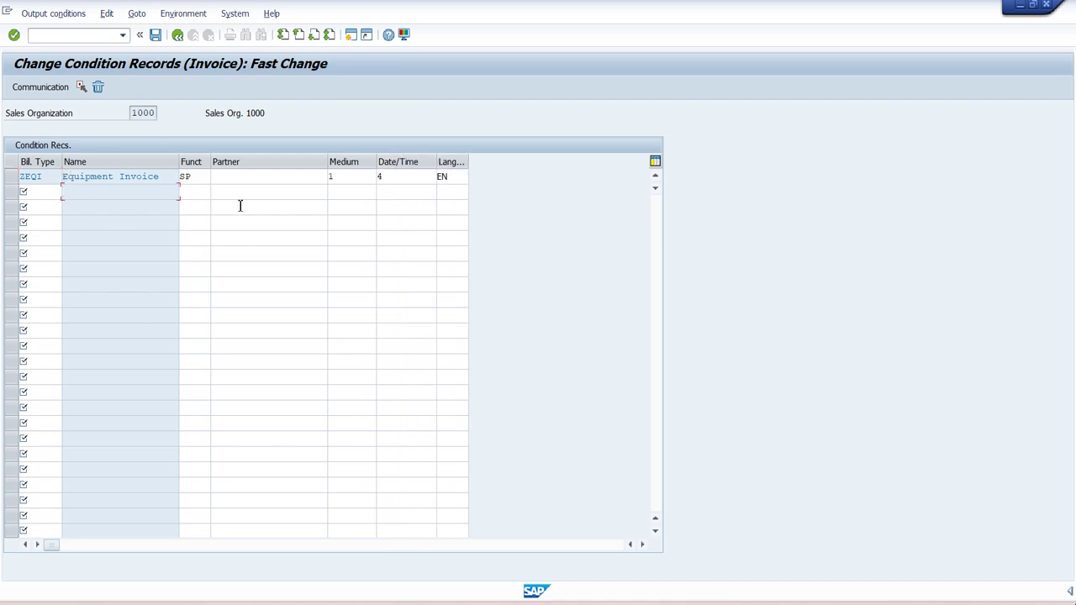
# - Arrange the condition records window and the equipment invoice window side by side
pyautogui.doubleClick(471, 16)
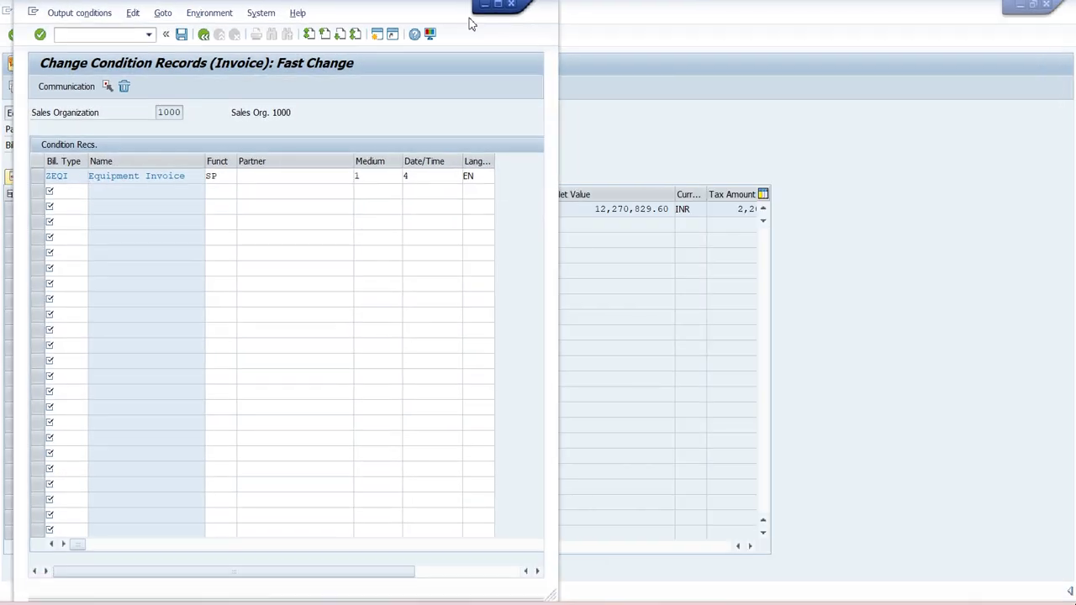
pyautogui.moveTo(360, 16); pyautogui.dragTo(403, 42)
pyautogui.click(642, 105)
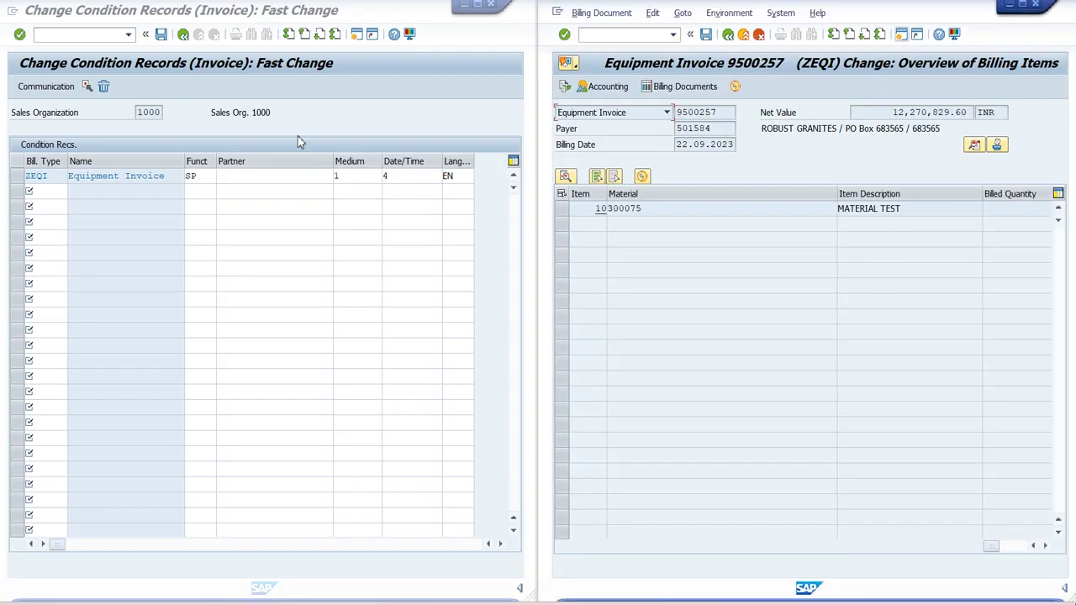
# - Display the header output of the equipment invoice
pyautogui.click(682, 14)
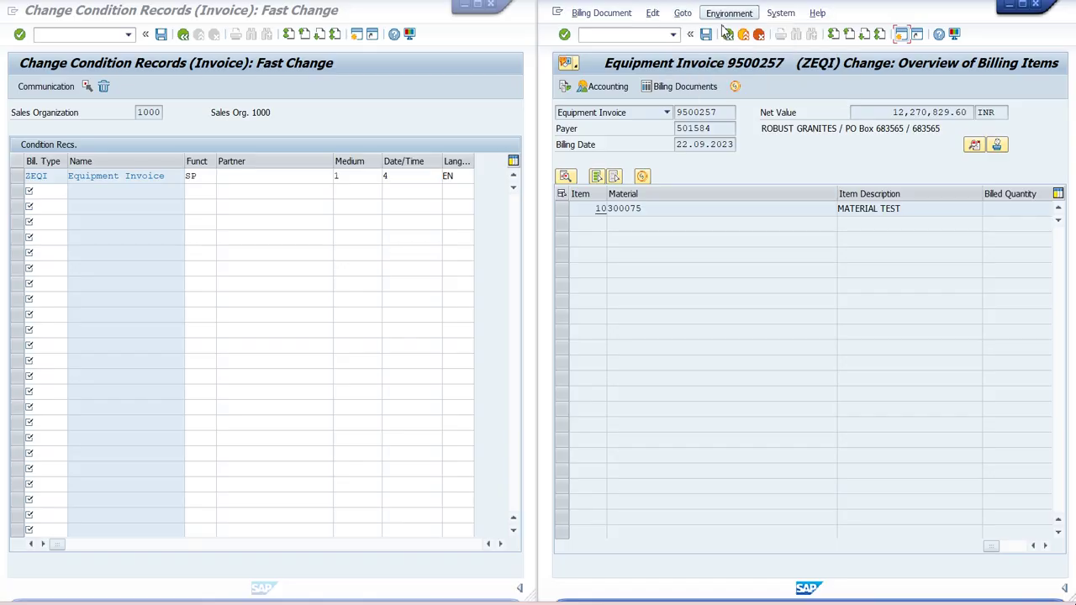
pyautogui.moveTo(695, 34)
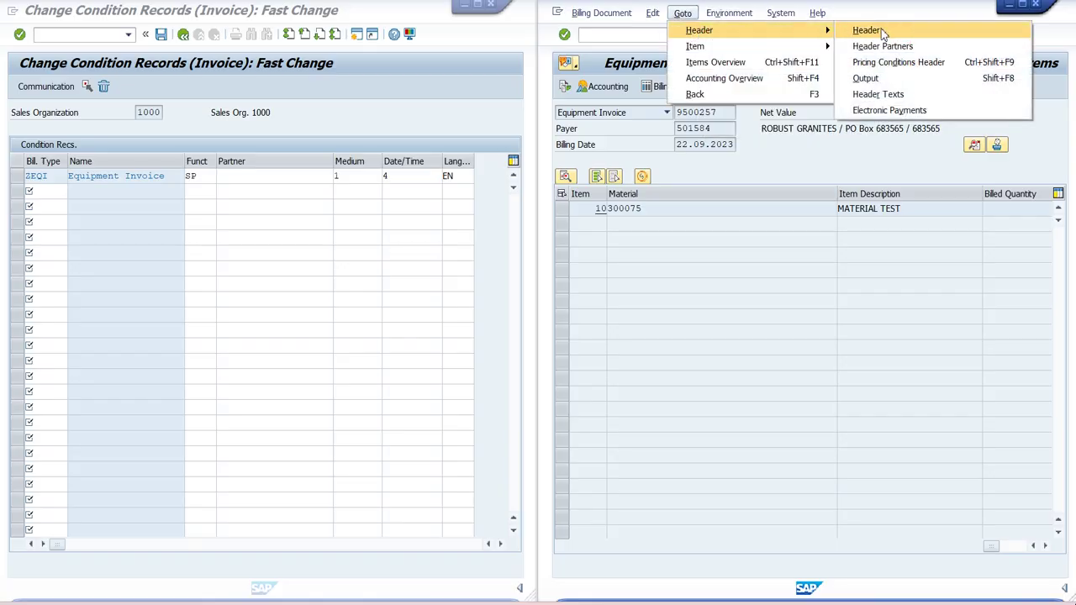
pyautogui.click(867, 78)
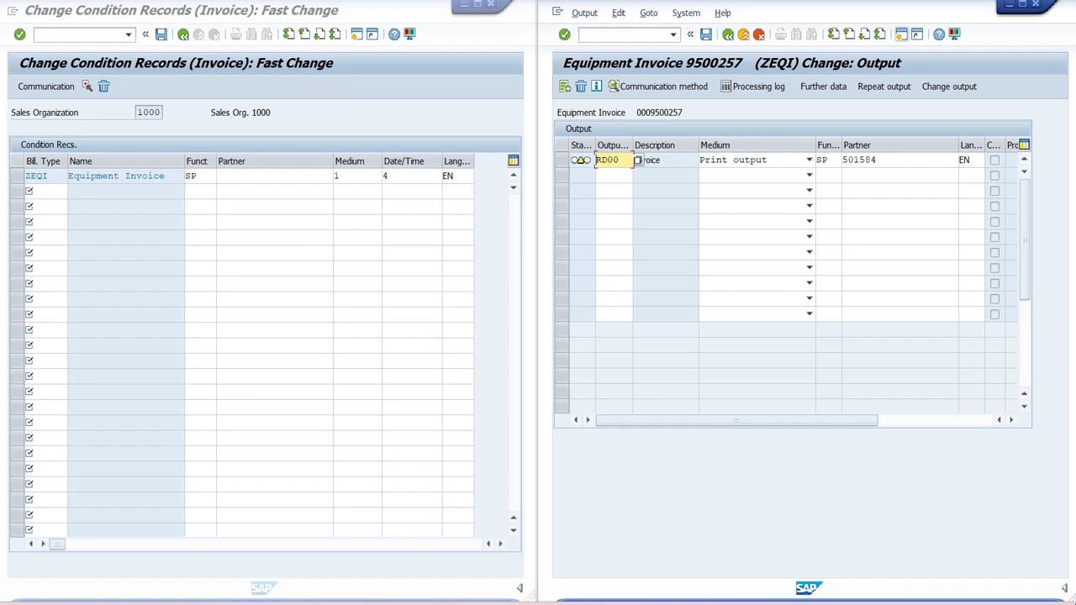
# - Open the list of possible transmission media for the ZEQI condition record
pyautogui.click(57, 178)
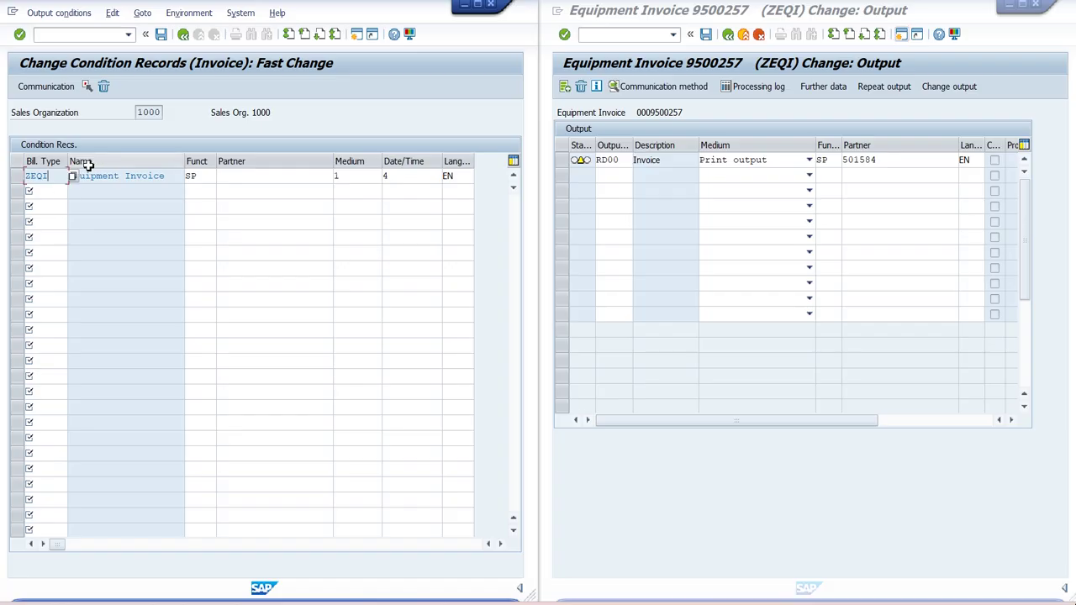
pyautogui.click(360, 175)
pyautogui.click(387, 176)
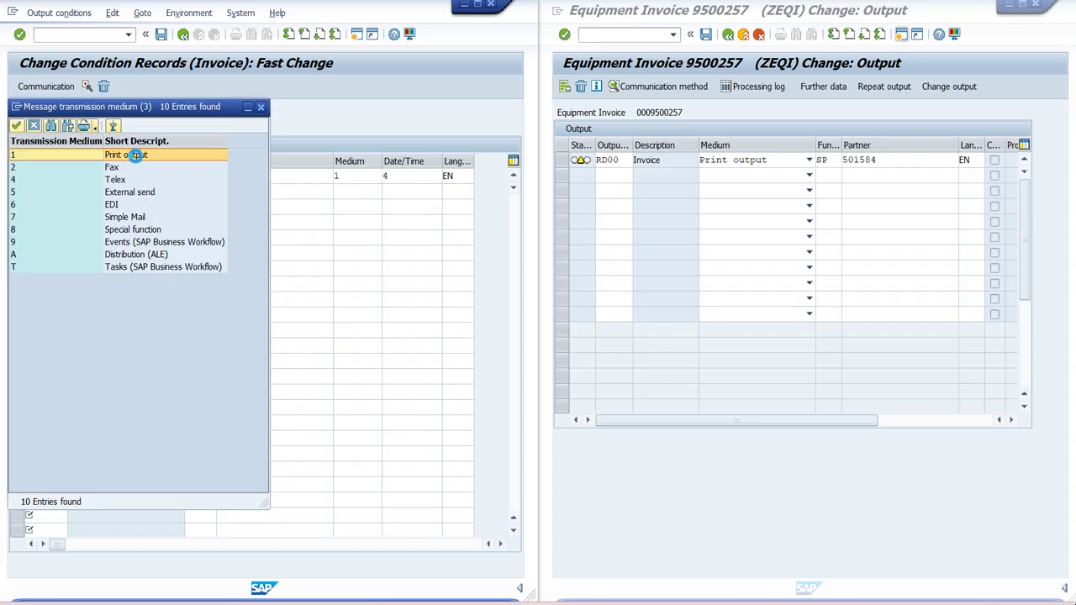
# - Check the Print output entry among the transmission media and compare the partner function of the invoice output with the ZEQI condition record
pyautogui.click(133, 156)
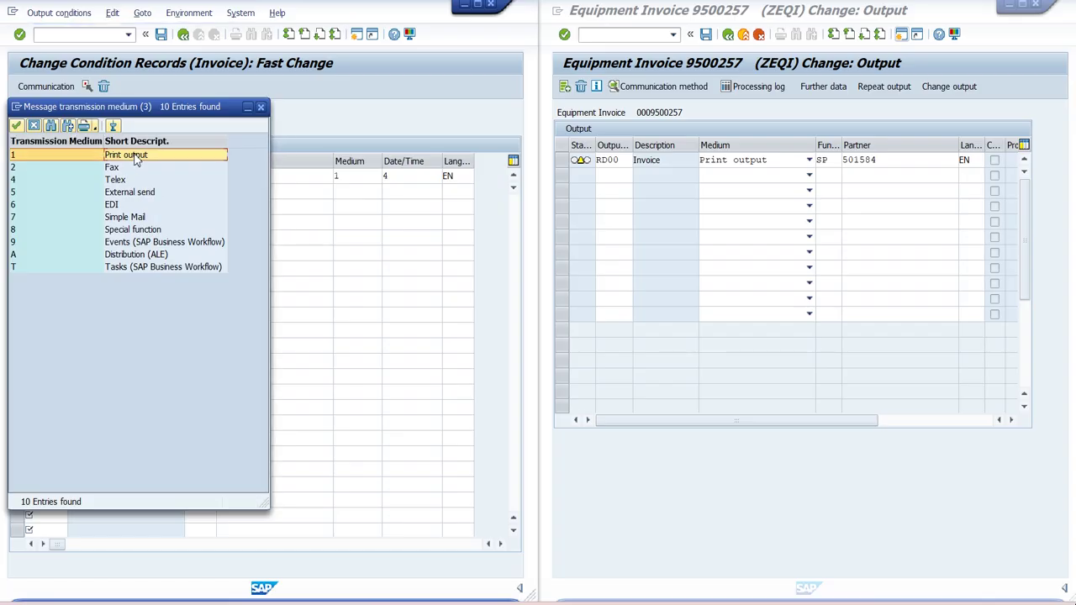
pyautogui.click(261, 107)
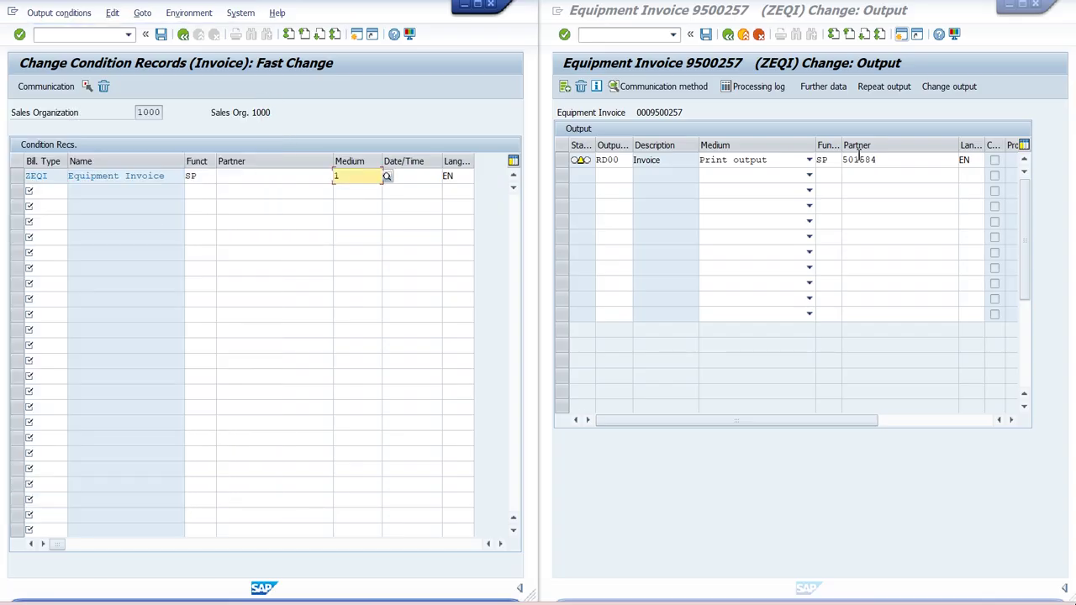
pyautogui.click(827, 147)
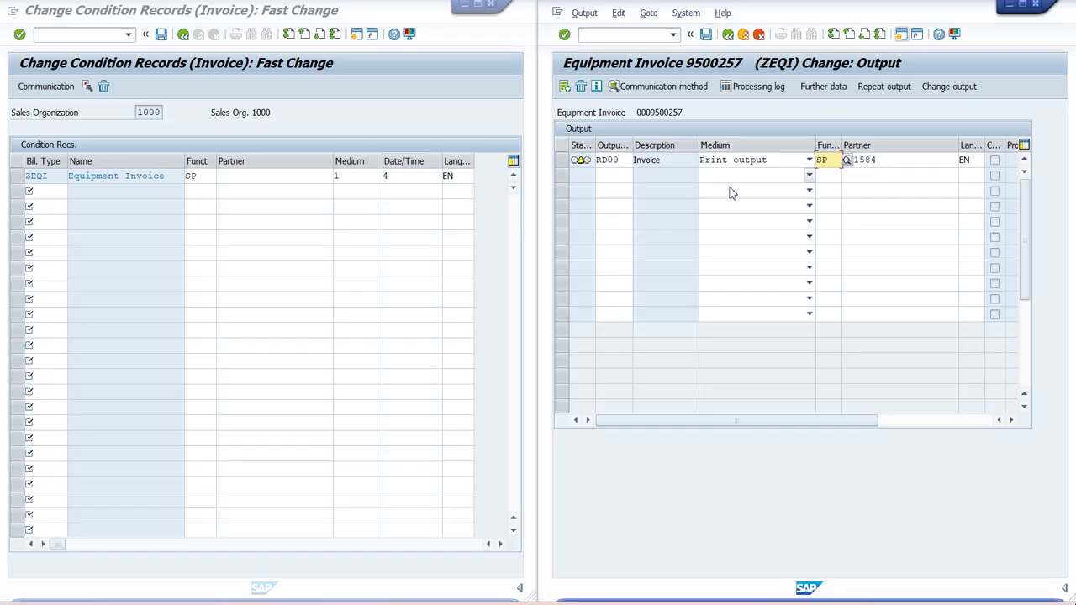
pyautogui.click(208, 176)
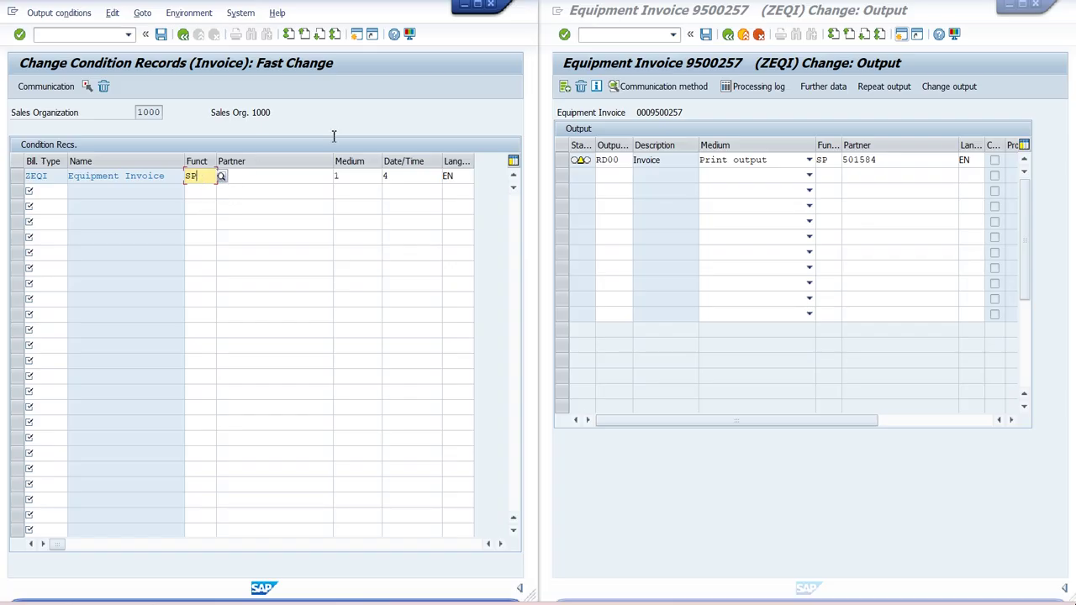
# - Look up the dispatch time option Send immediately (when saving the application) for the ZEQI condition record
pyautogui.click(408, 179)
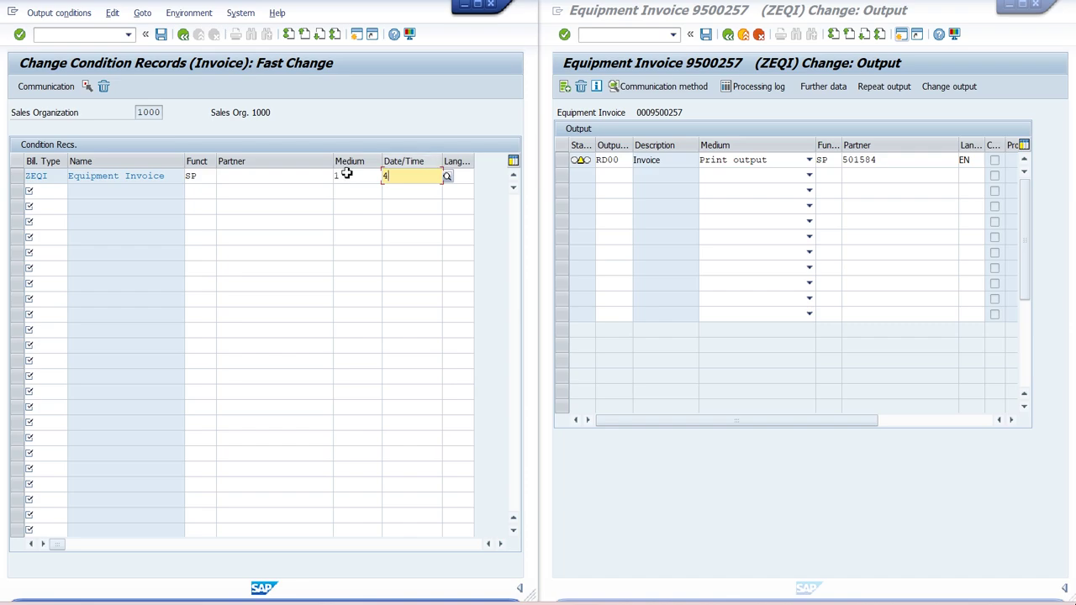
pyautogui.click(449, 182)
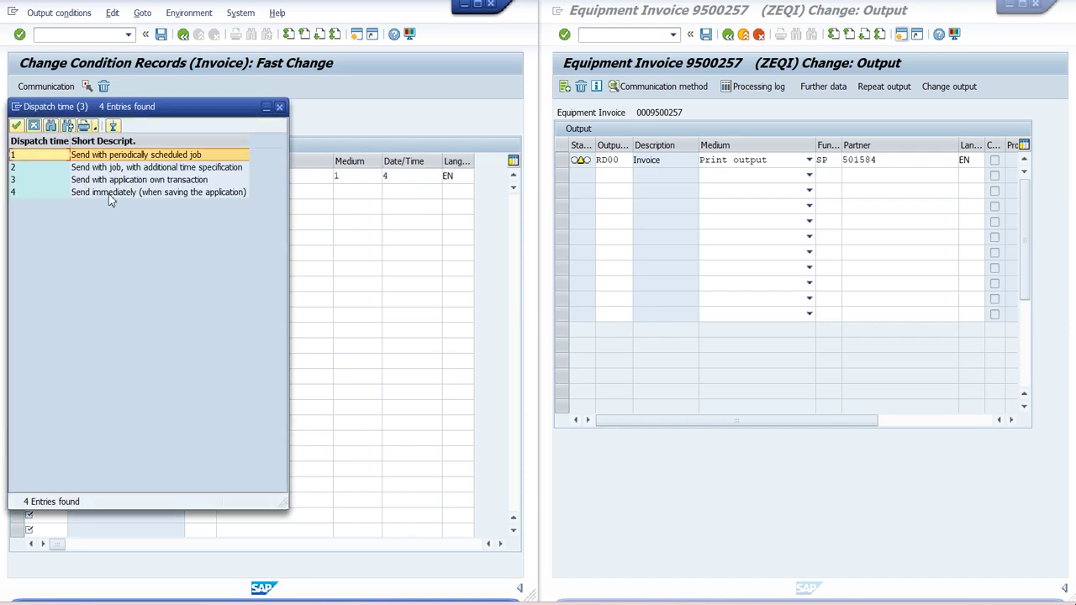
pyautogui.click(109, 194)
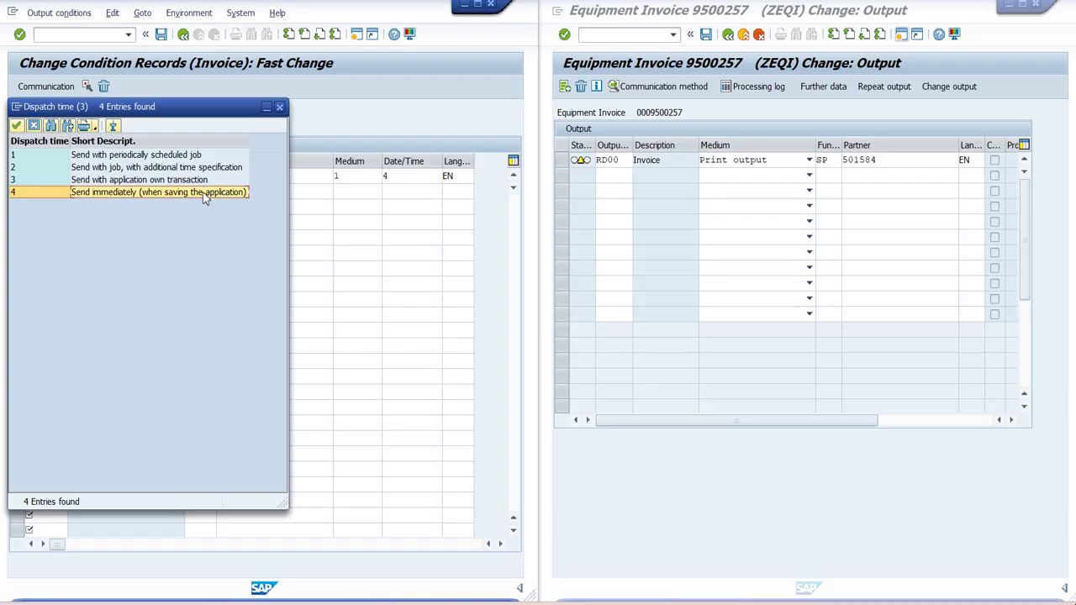
pyautogui.click(279, 107)
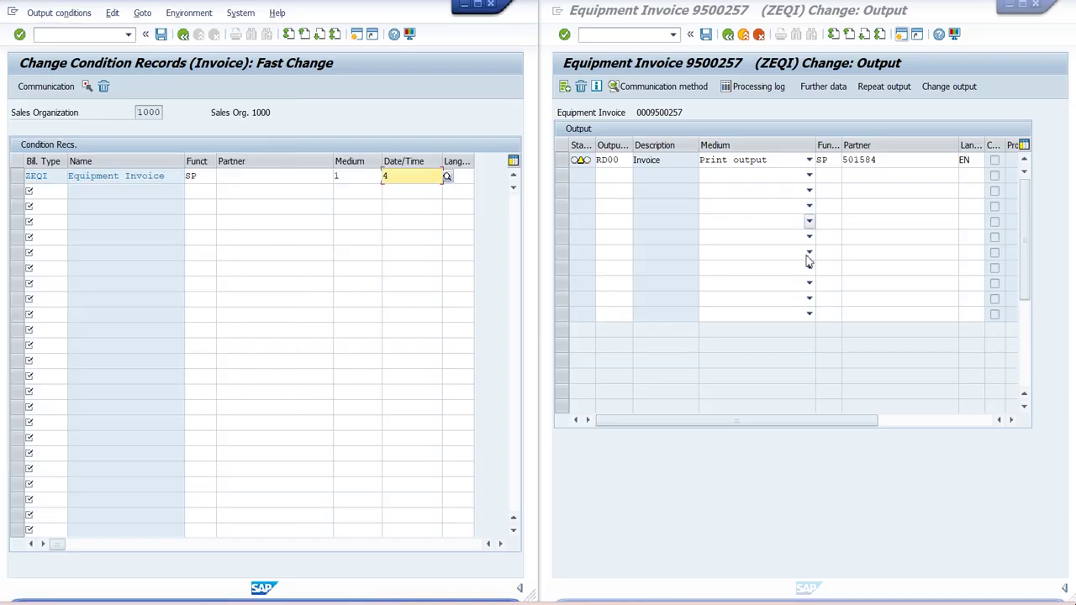
# - Look up the possible dispatch times for the RD00 output of the equipment invoice
pyautogui.moveTo(743, 422); pyautogui.dragTo(795, 420)
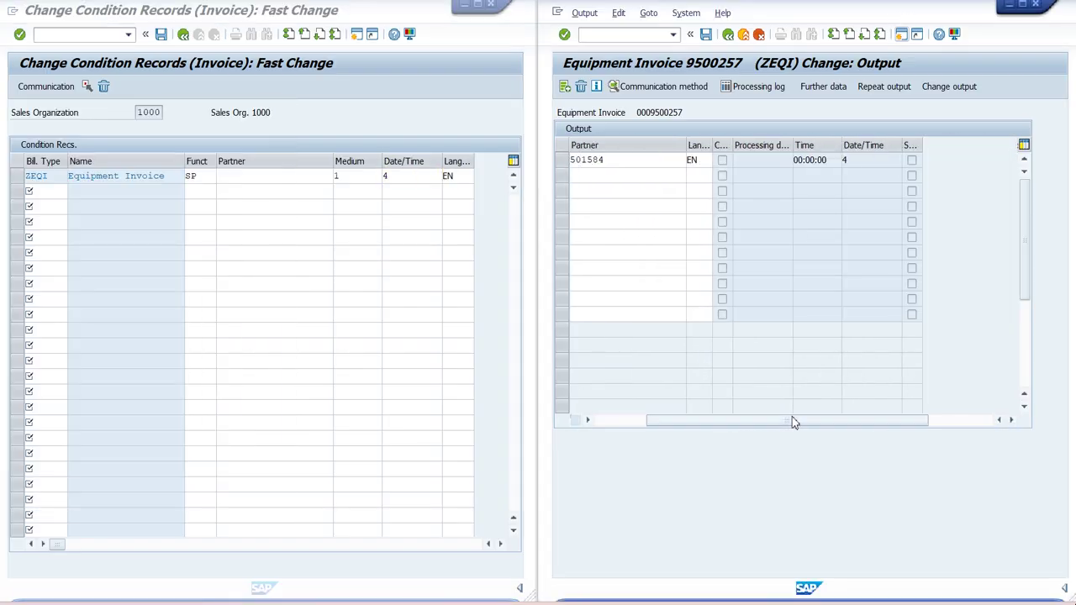
pyautogui.click(910, 160)
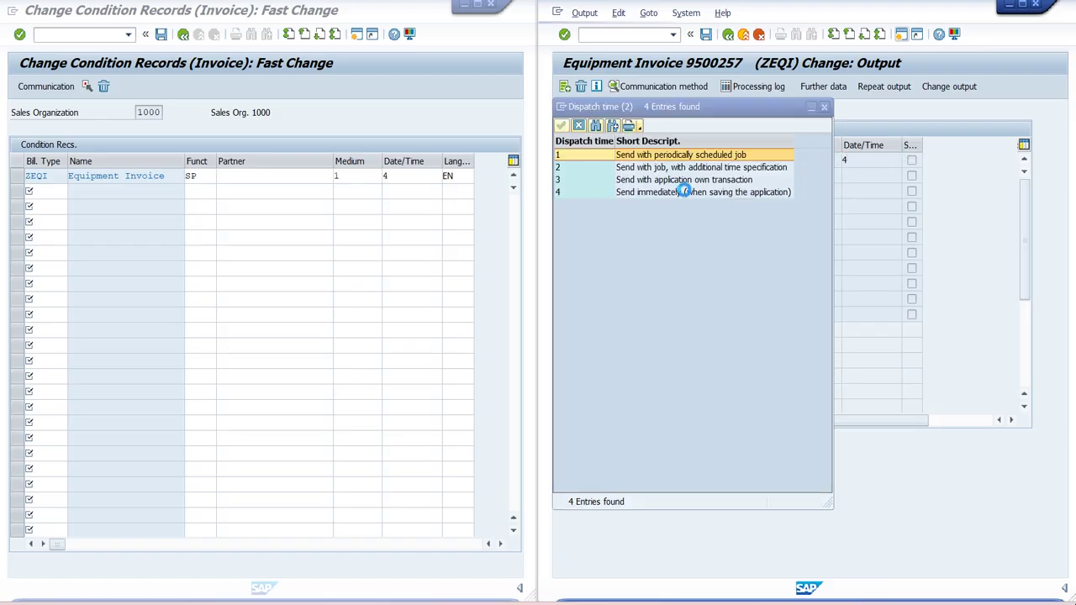
pyautogui.click(824, 107)
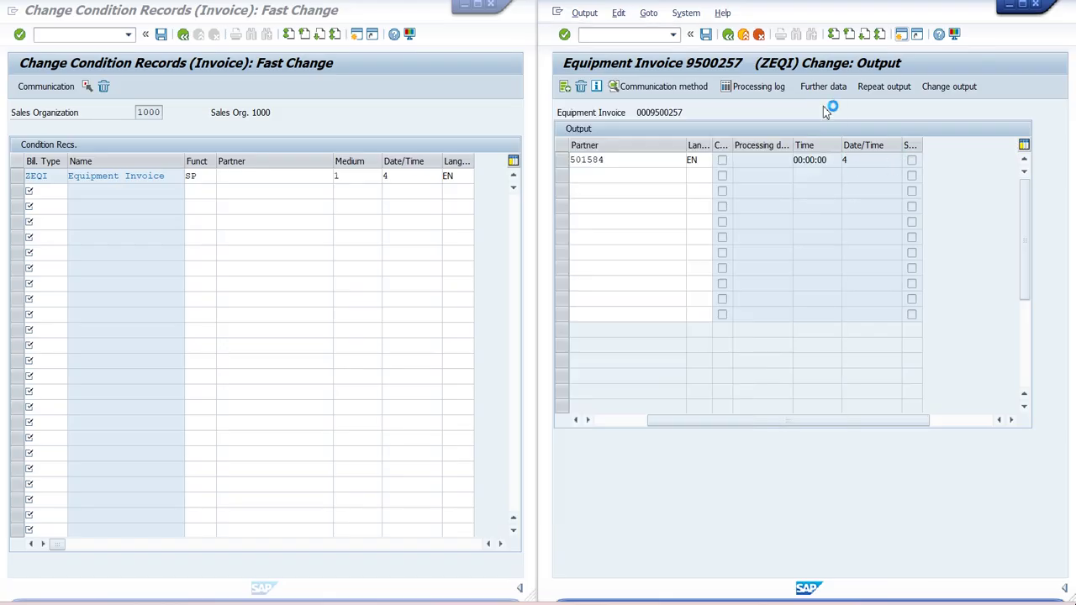
# - Compare the language of the ZEQI condition record with the language of the invoice's RD00 output
pyautogui.click(465, 179)
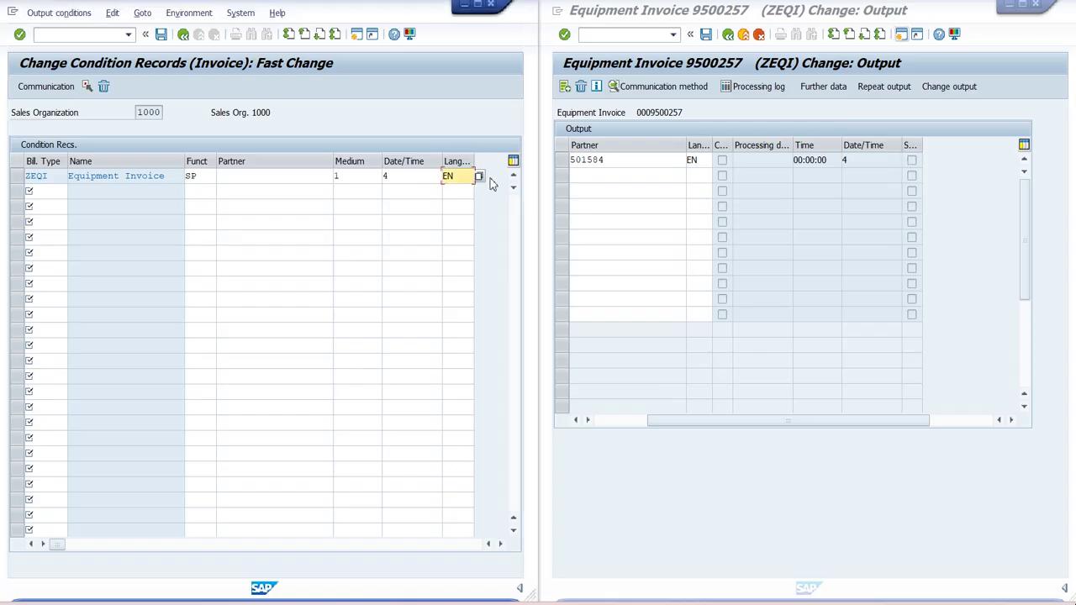
pyautogui.click(697, 160)
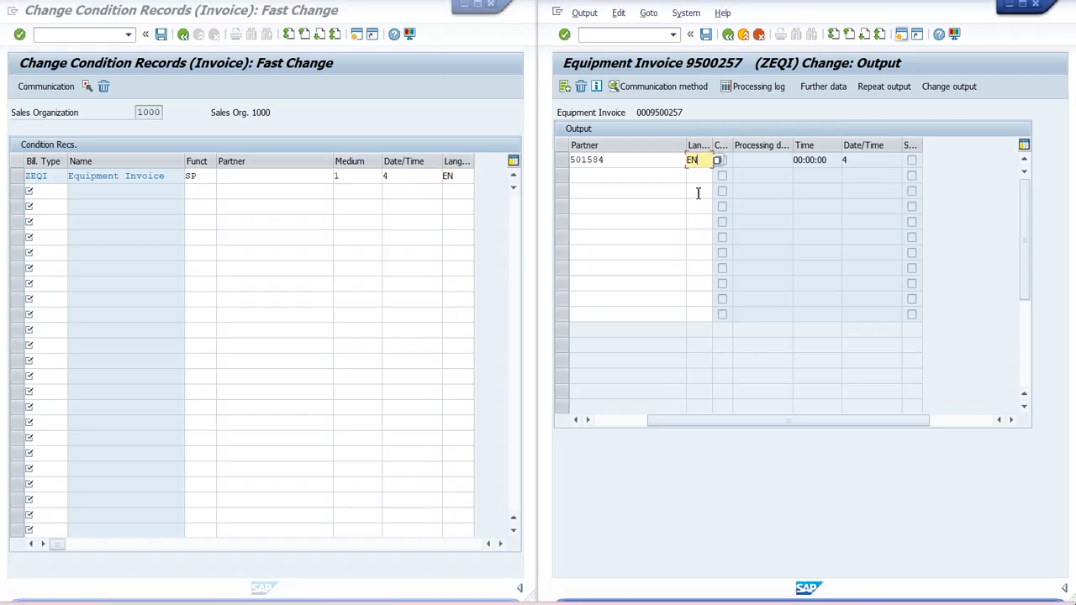
pyautogui.moveTo(661, 418); pyautogui.dragTo(603, 425)
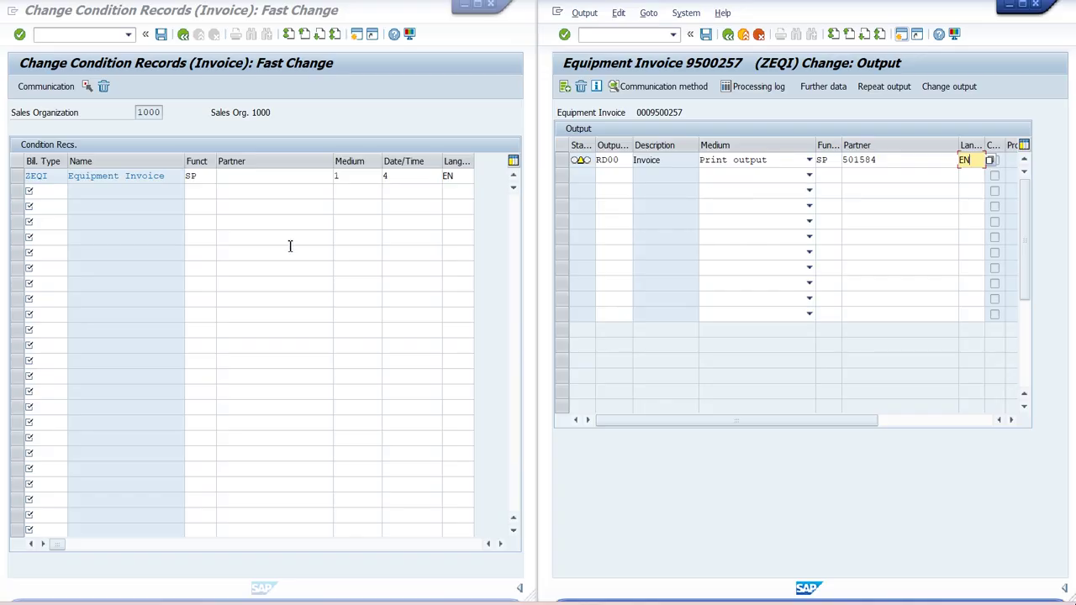
# - Display the communication settings of the invoice's RD00 output and of the ZEQI condition record to compare their printing details
pyautogui.click(564, 162)
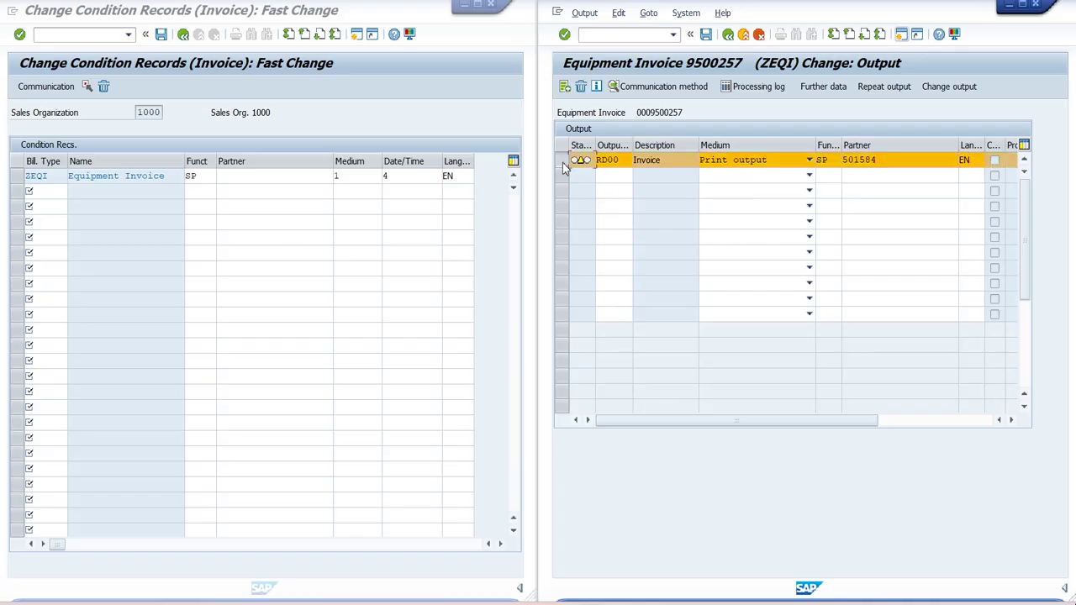
pyautogui.click(655, 88)
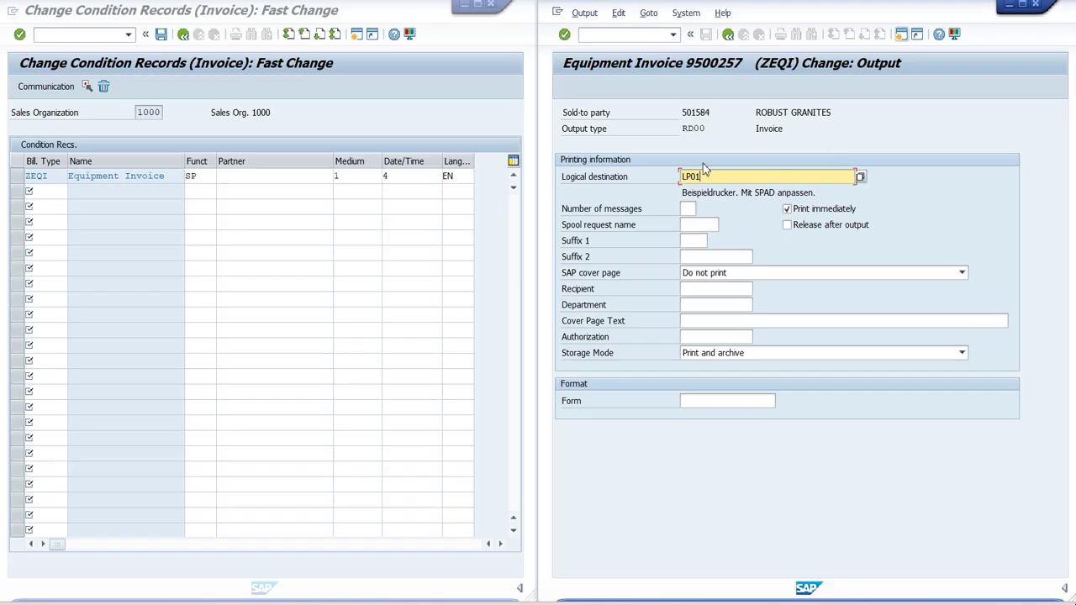
pyautogui.click(17, 176)
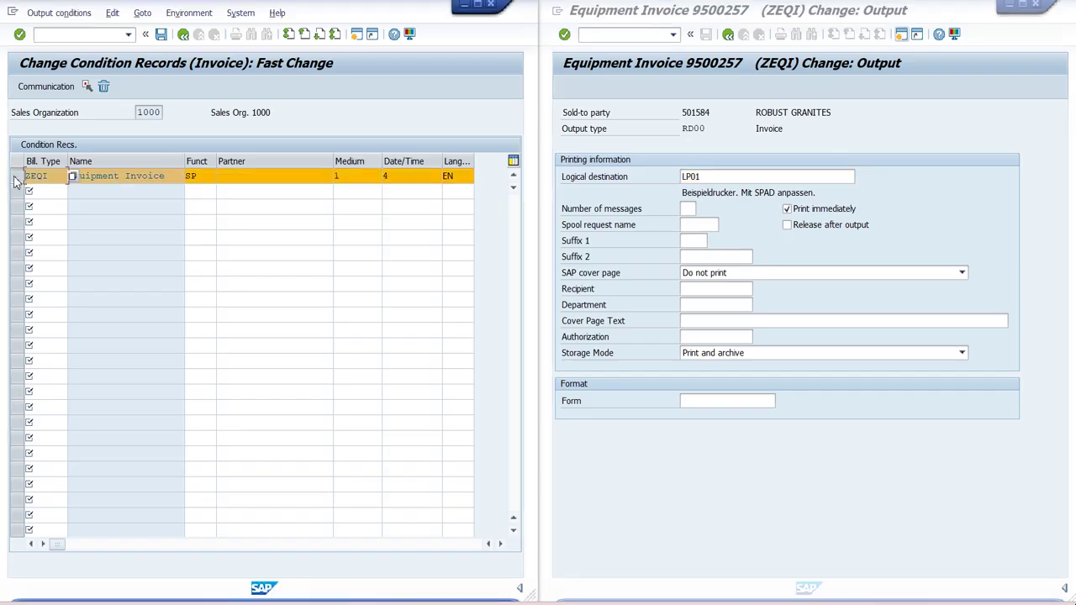
pyautogui.click(46, 87)
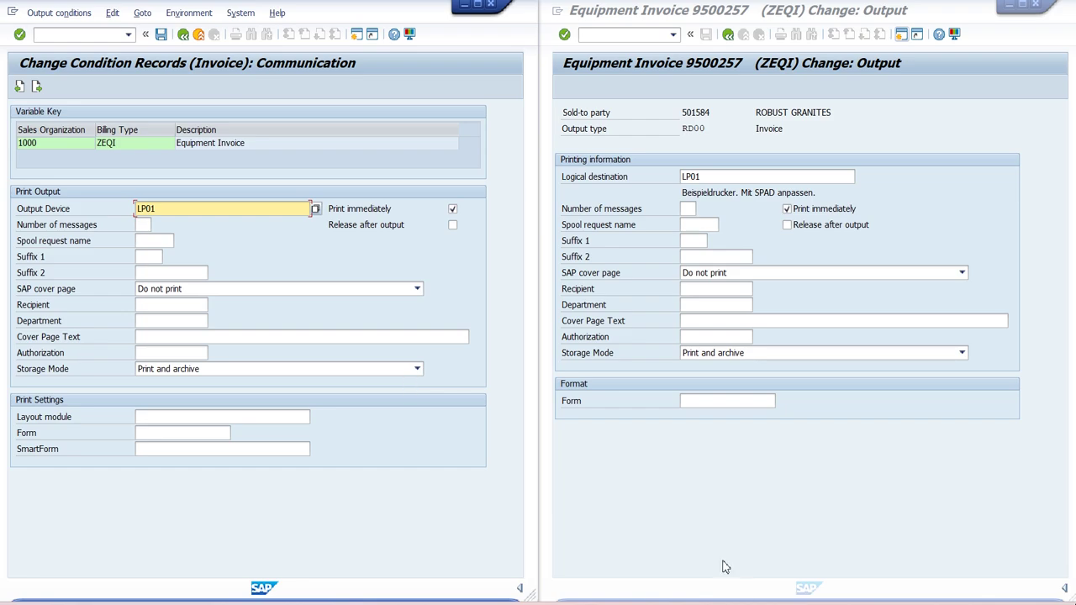
# - Switch to the Word notes and highlight the output determination procedure, document type assignment and condition record lines in green
pyautogui.click(799, 598)
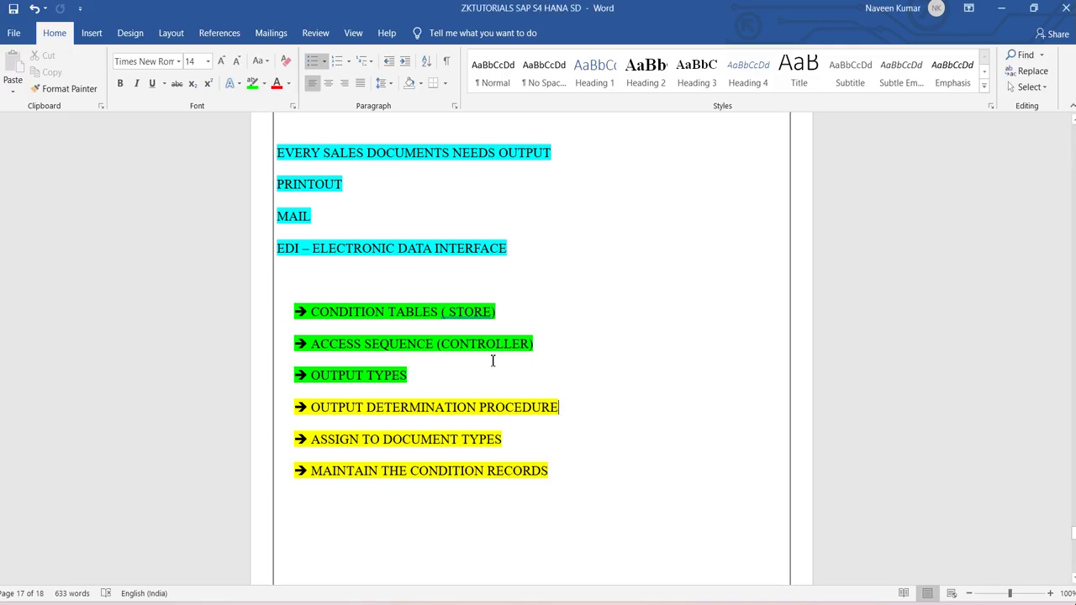
pyautogui.moveTo(529, 472); pyautogui.dragTo(312, 421)
pyautogui.click(252, 82)
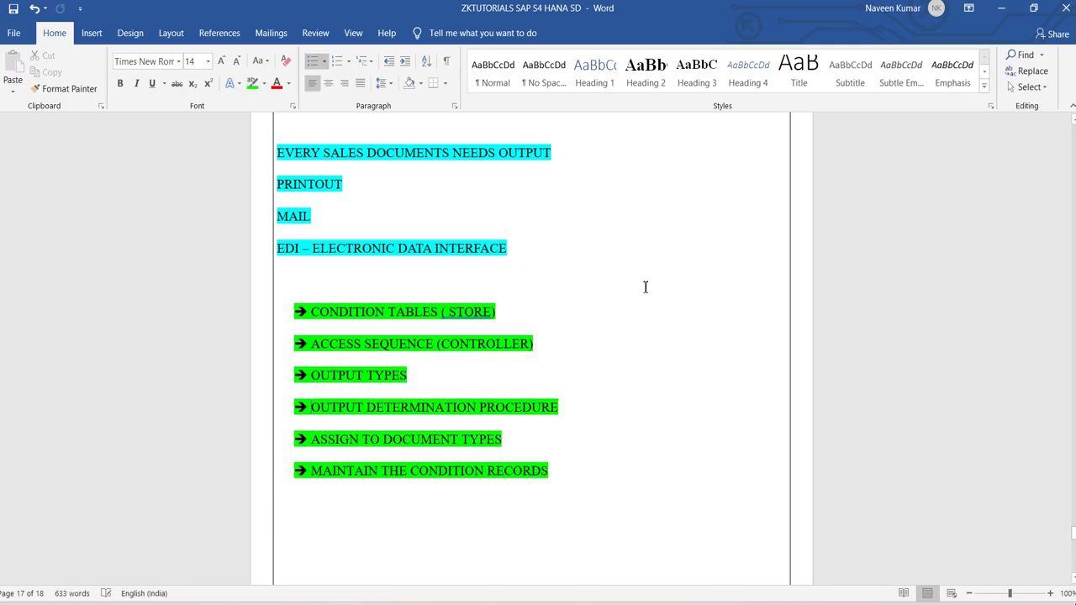